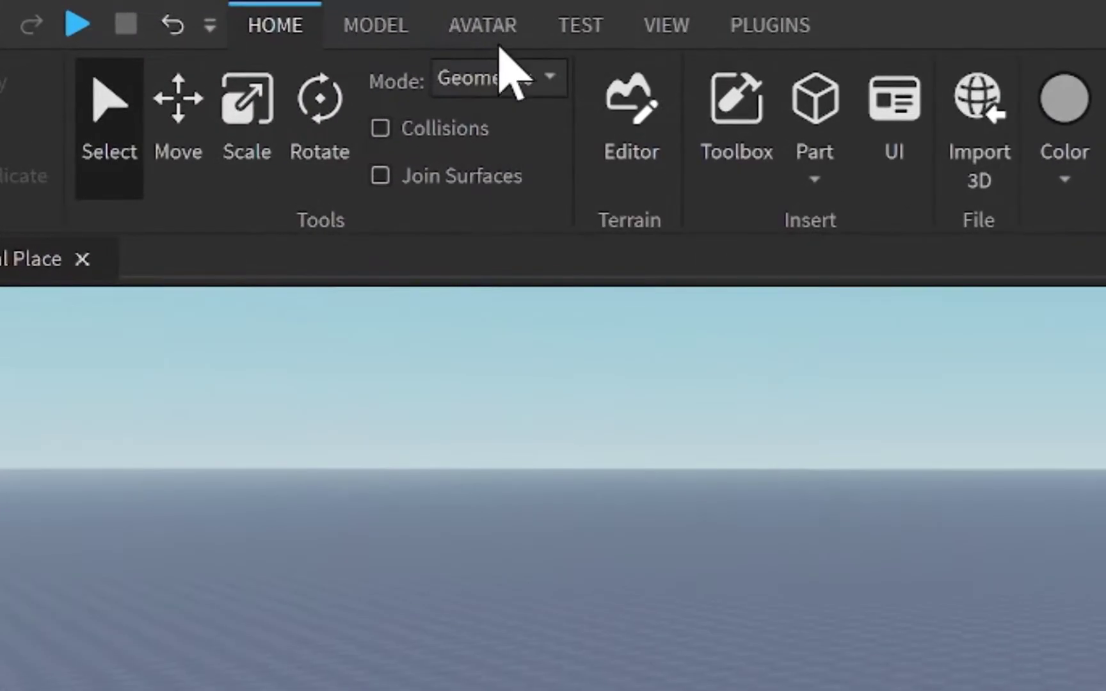
# Step: Open the Generate Rig dialog from the Avatar tab's Rig Builder
pyautogui.click(281, 14)
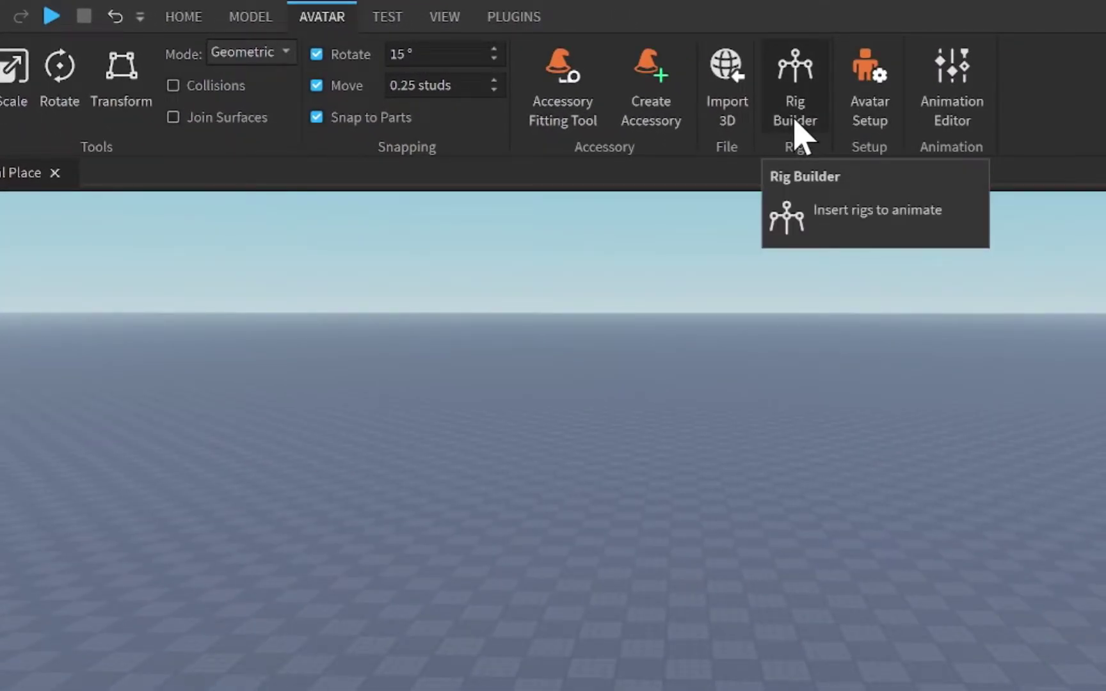
pyautogui.click(795, 115)
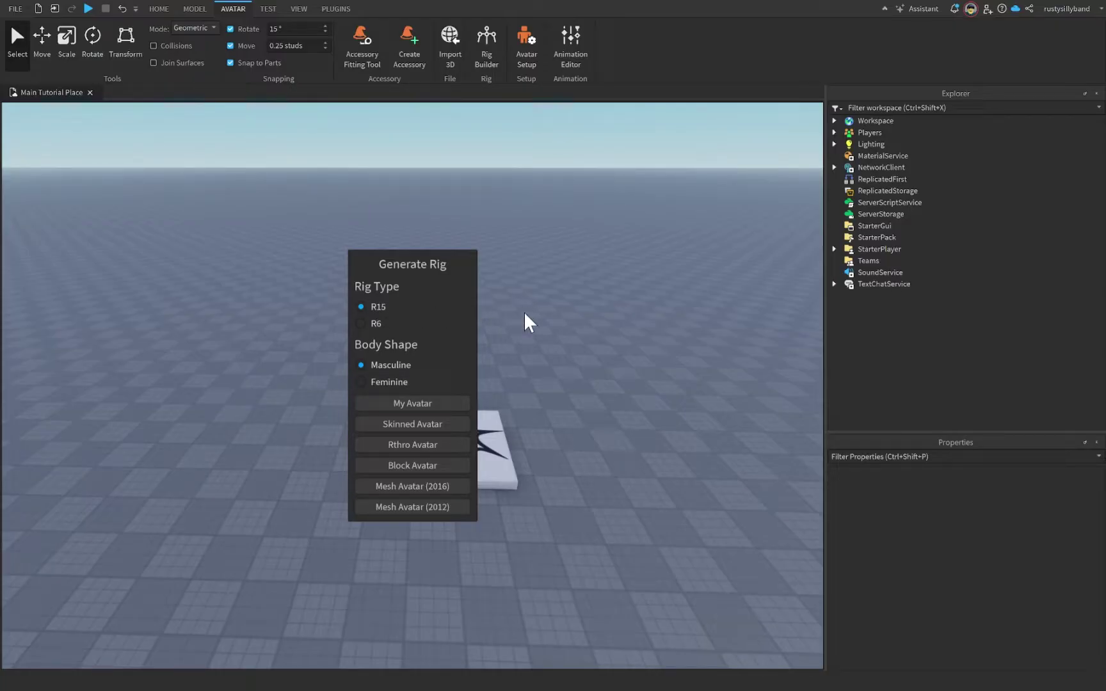
# Step: Review the rig type options and insert a Block Avatar rig named Rig
pyautogui.click(376, 324)
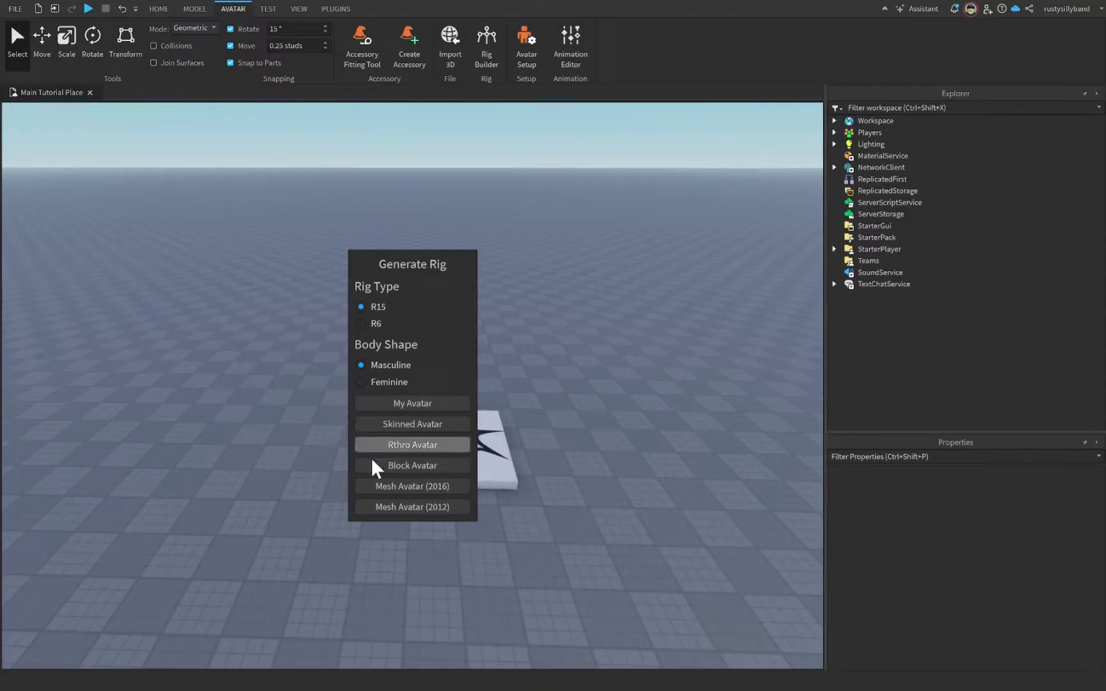
pyautogui.click(410, 472)
# Step: Move the Rig onto the centre of the spawn plate, focus it, and open the Animation Editor
pyautogui.scroll(5, 446, 353)
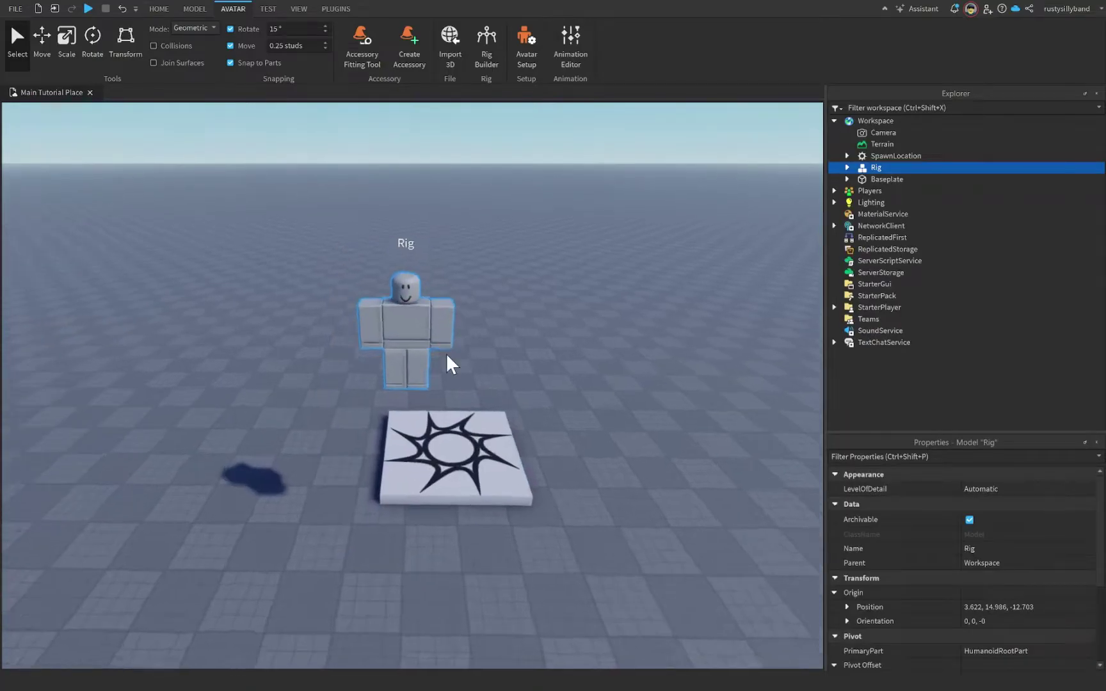
pyautogui.moveTo(395, 334); pyautogui.dragTo(371, 420)
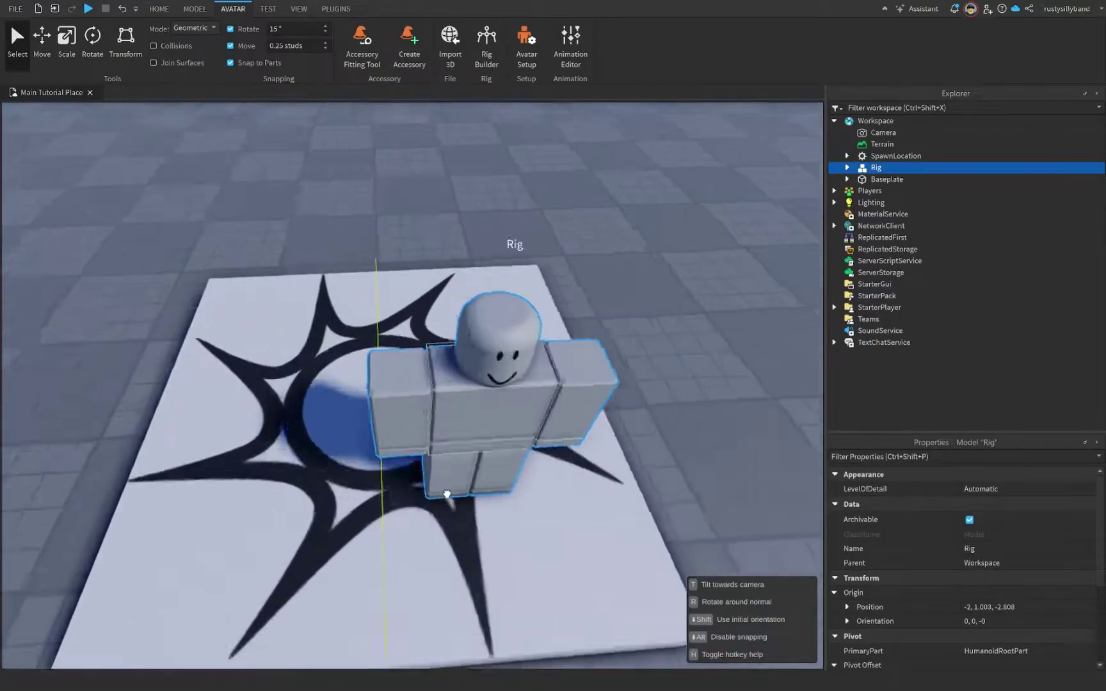
pyautogui.scroll(-3, 447, 494)
pyautogui.press('f')
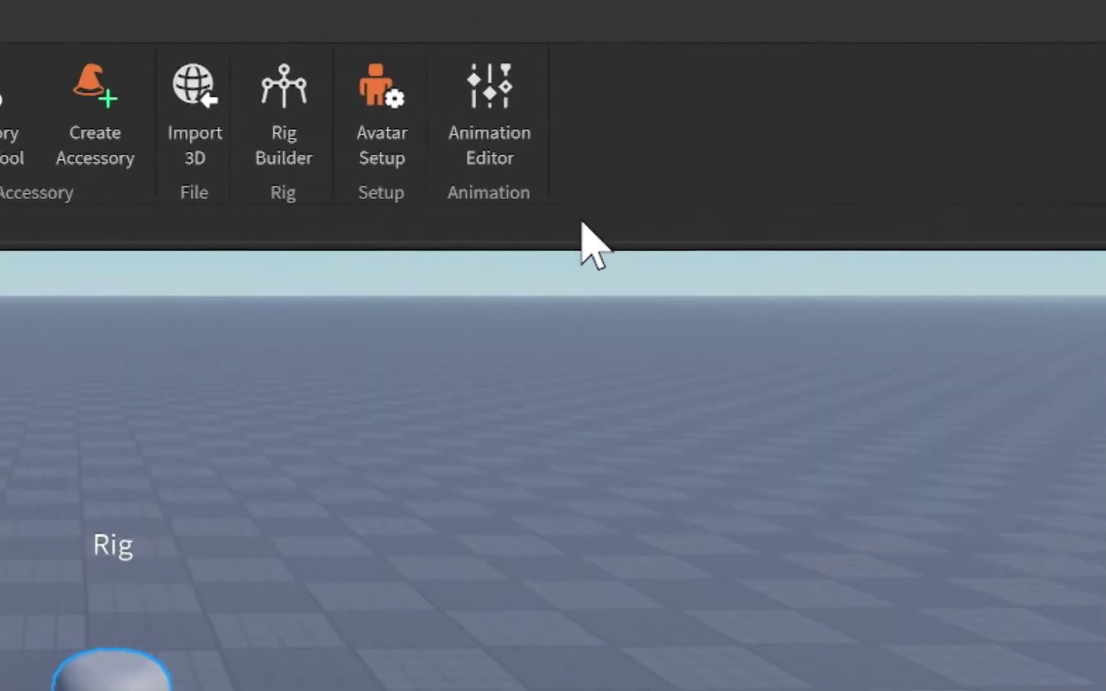
pyautogui.click(486, 155)
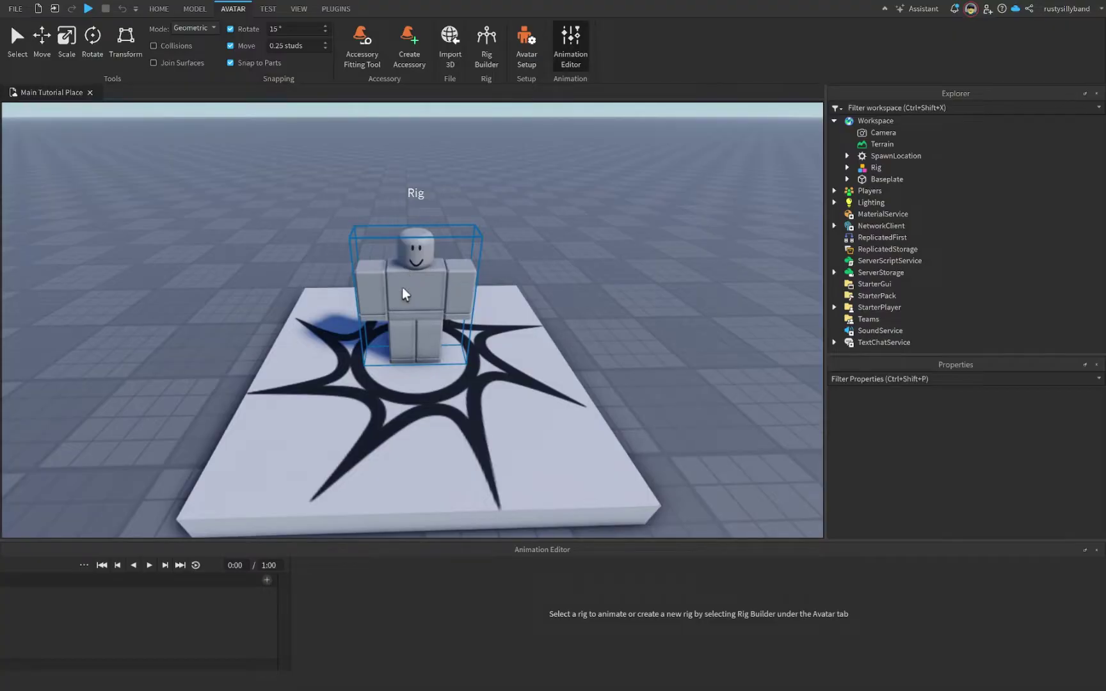
# Step: Pick the Rig to animate and create a new animation named 'Wing Flap'
pyautogui.click(426, 268)
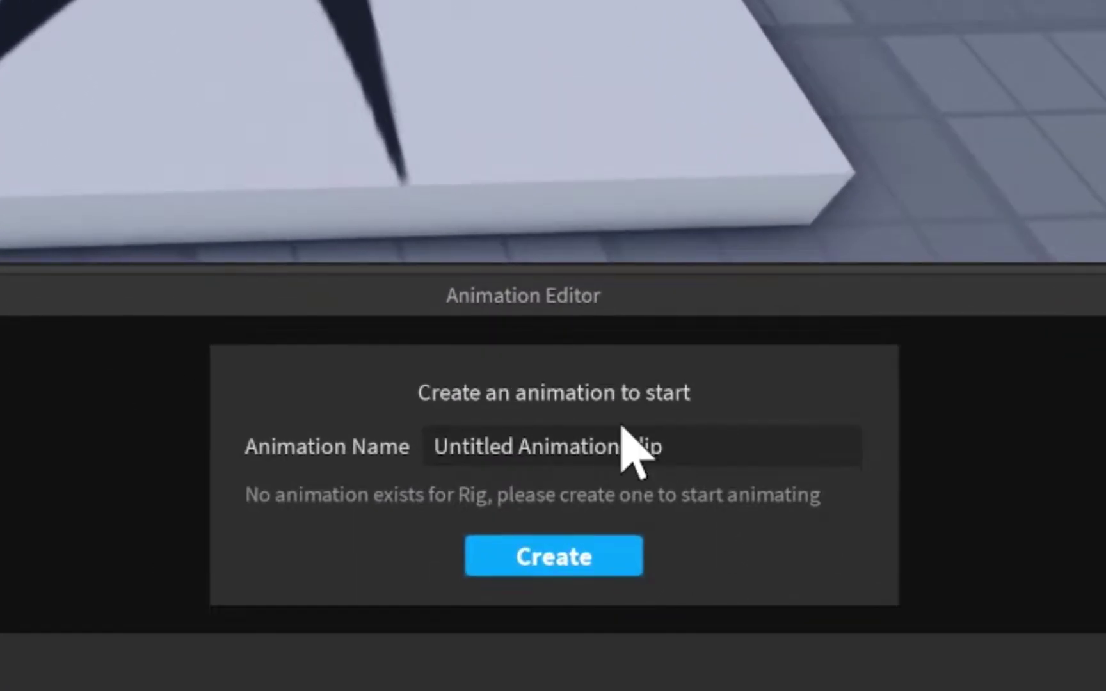
pyautogui.click(634, 431)
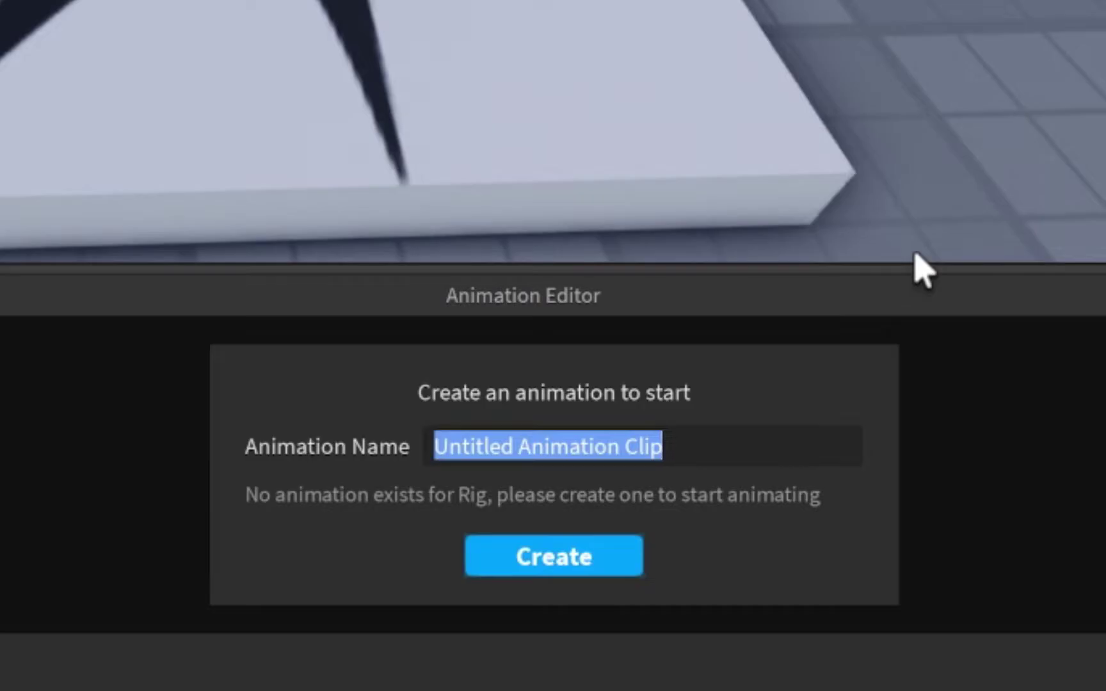
pyautogui.write('Jump')
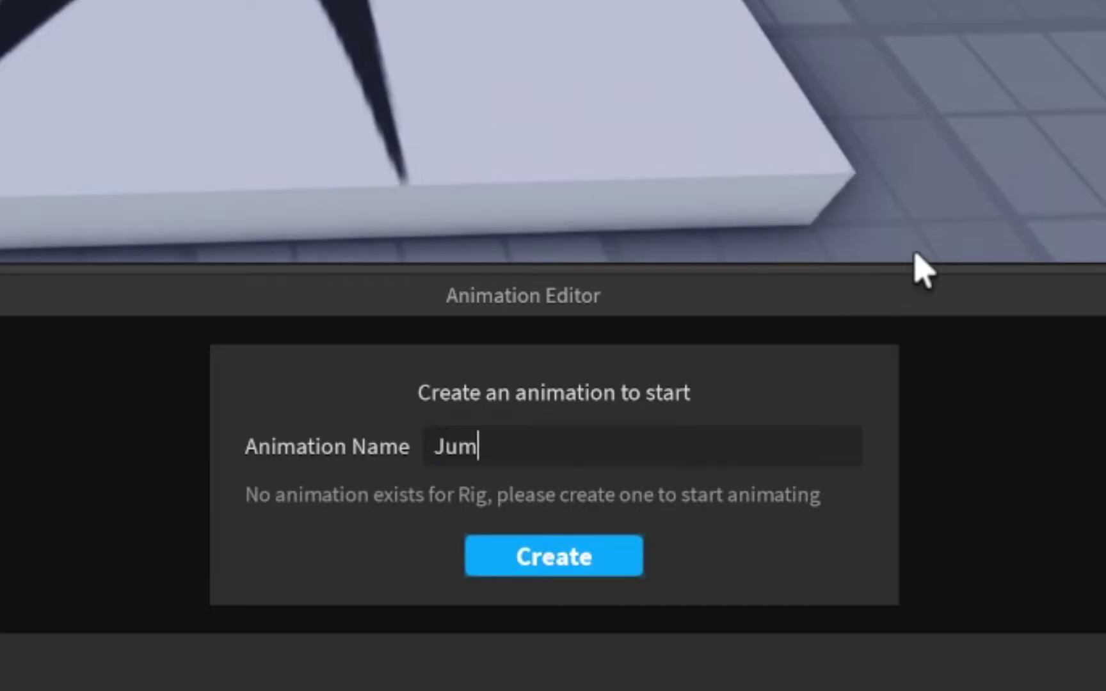
pyautogui.press('BackSpace')
pyautogui.press('BackSpace')
pyautogui.press('BackSpace')
pyautogui.press('BackSpace')
pyautogui.write('Punch')
pyautogui.press('BackSpace')
pyautogui.press('BackSpace')
pyautogui.press('BackSpace')
pyautogui.press('BackSpace')
pyautogui.press('BackSpace')
pyautogui.write('Walk')
pyautogui.press('BackSpace')
pyautogui.press('BackSpace')
pyautogui.press('BackSpace')
pyautogui.press('BackSpace')
pyautogui.write('Wing Flap')
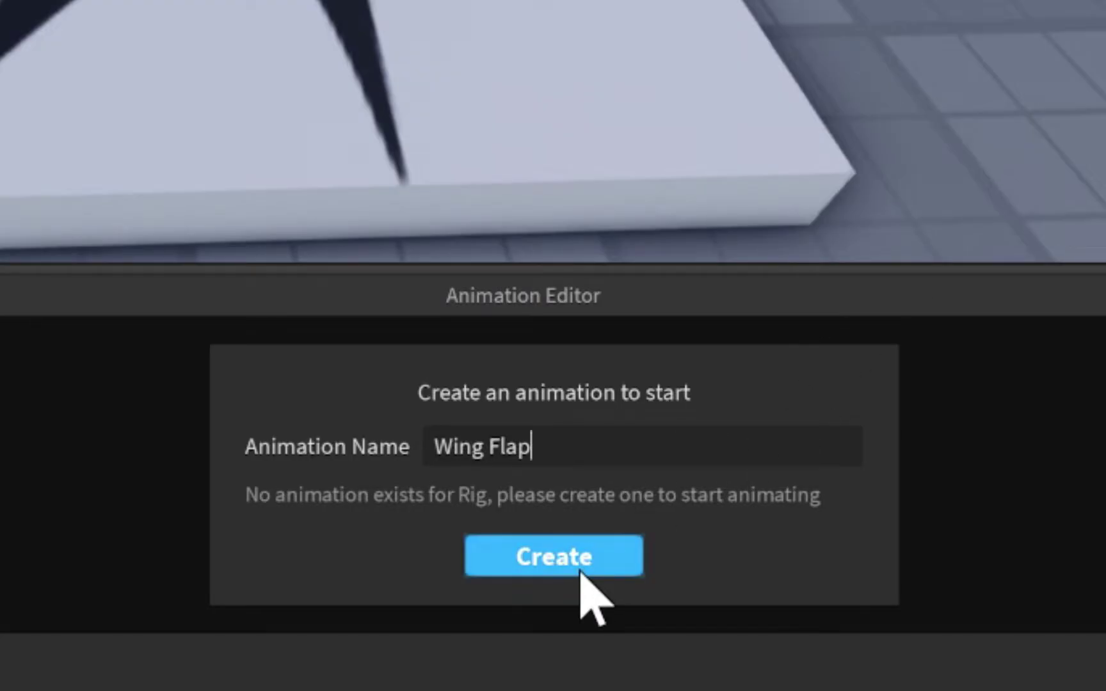
pyautogui.click(563, 557)
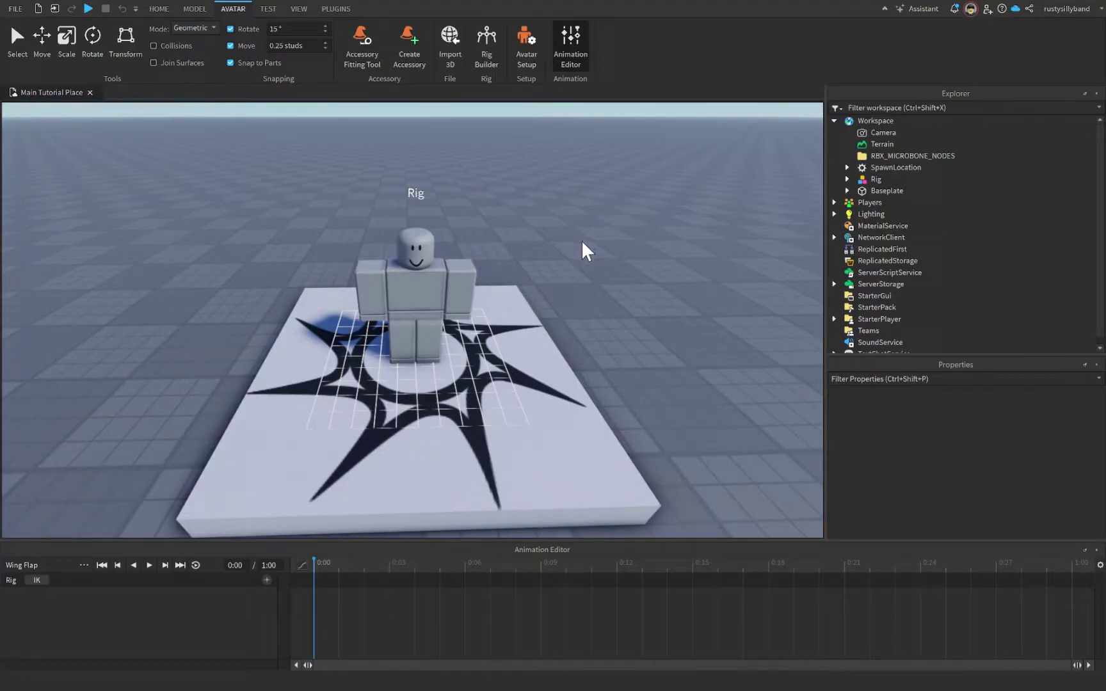
# Step: Raise both upper arms overhead for the 0:00 keyframe pose
pyautogui.scroll(5, 500, 307)
pyautogui.scroll(-4, 425, 286)
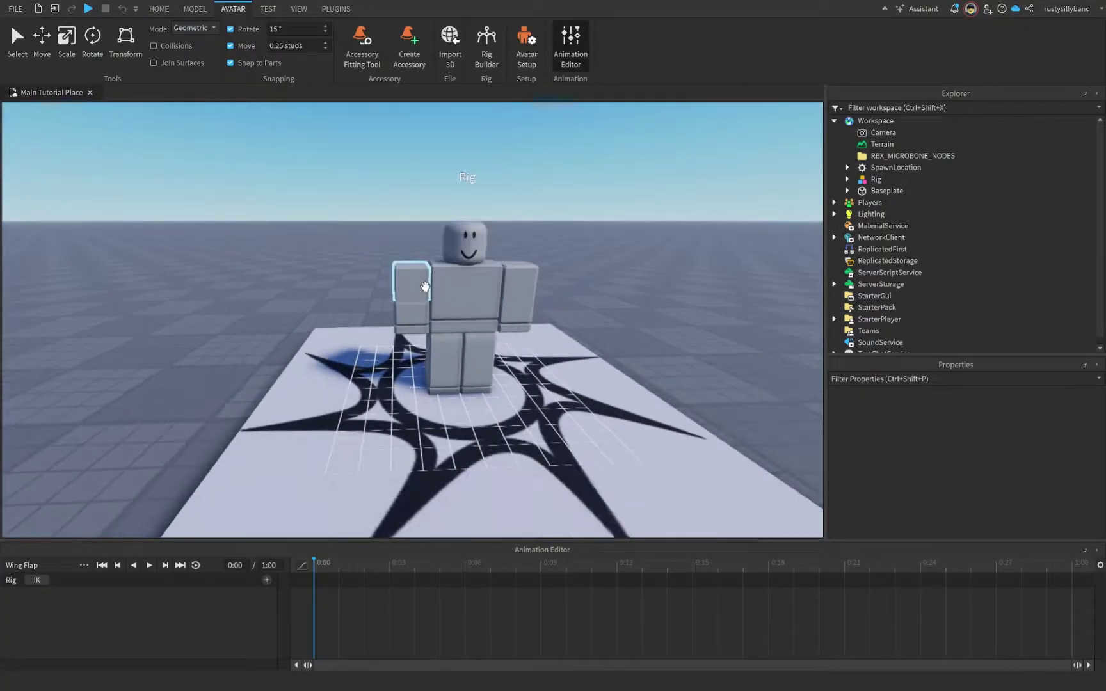
pyautogui.click(391, 269)
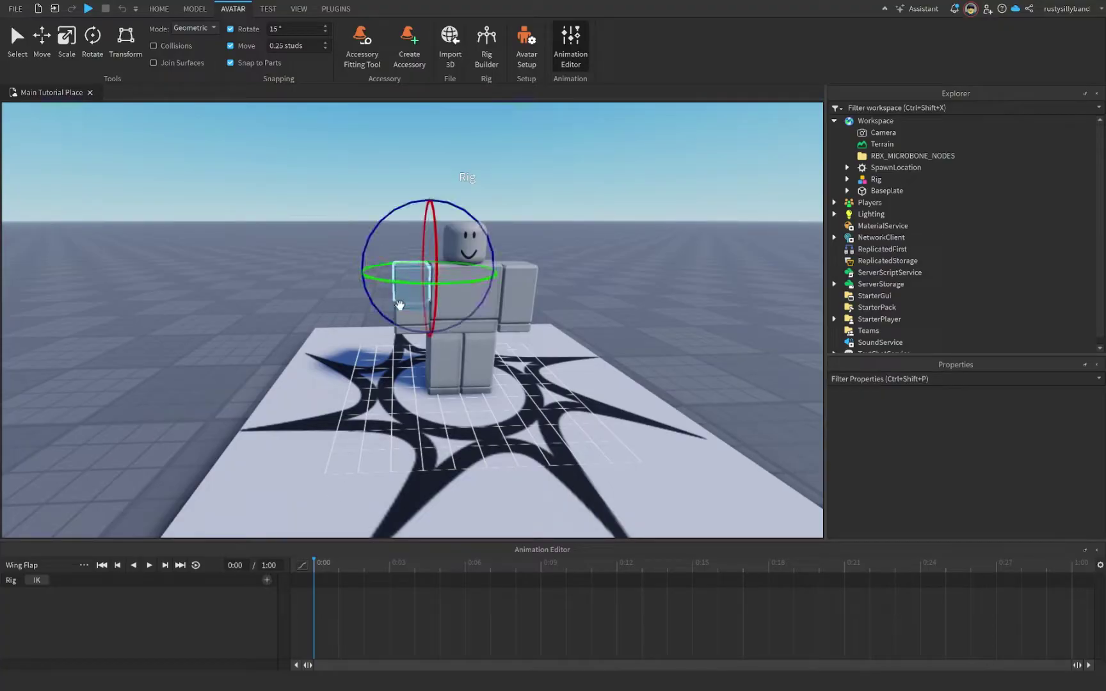
pyautogui.moveTo(390, 218); pyautogui.dragTo(534, 274)
pyautogui.click(519, 288)
pyautogui.moveTo(456, 211); pyautogui.dragTo(449, 486)
pyautogui.click(646, 290)
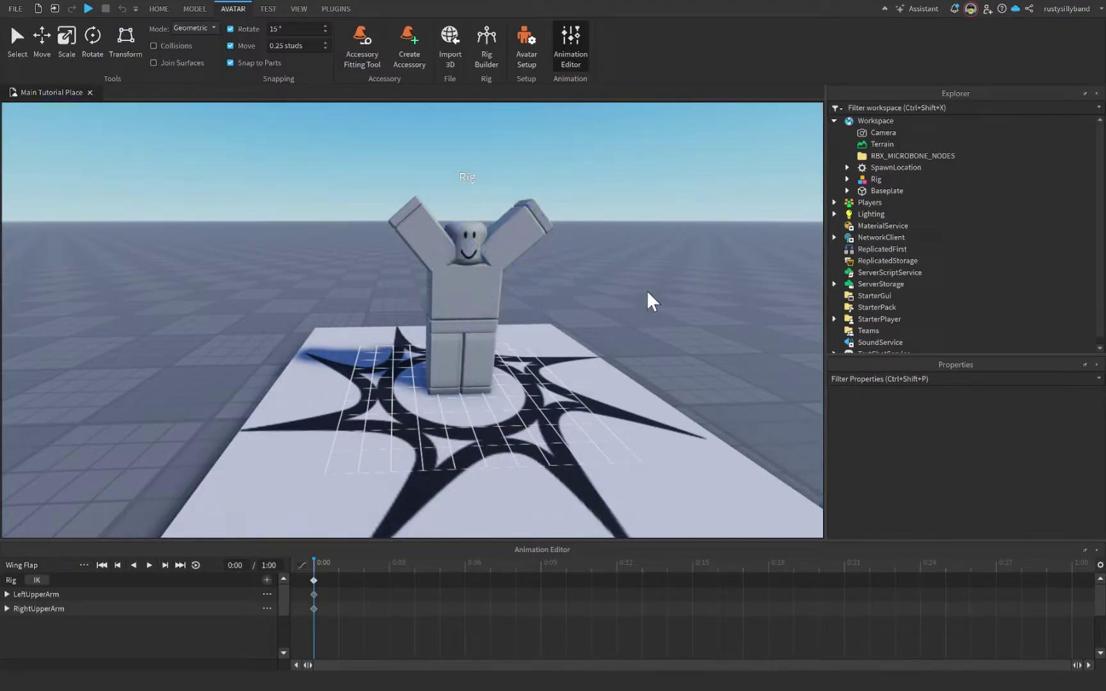
# Step: At 0:05, lower both upper arms to create the second pose
pyautogui.click(415, 575)
pyautogui.moveTo(443, 575)
pyautogui.mouseDown()
pyautogui.moveTo(531, 579)
pyautogui.moveTo(440, 586)
pyautogui.mouseUp()
pyautogui.click(429, 257)
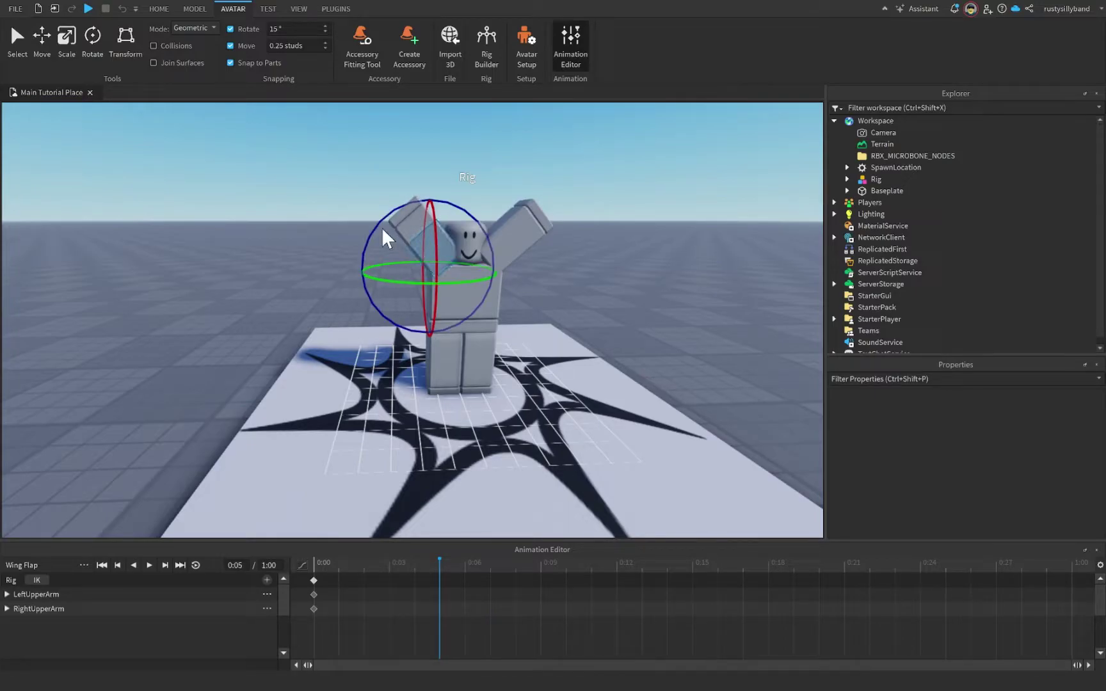
pyautogui.moveTo(381, 227); pyautogui.dragTo(359, 285)
pyautogui.click(550, 221)
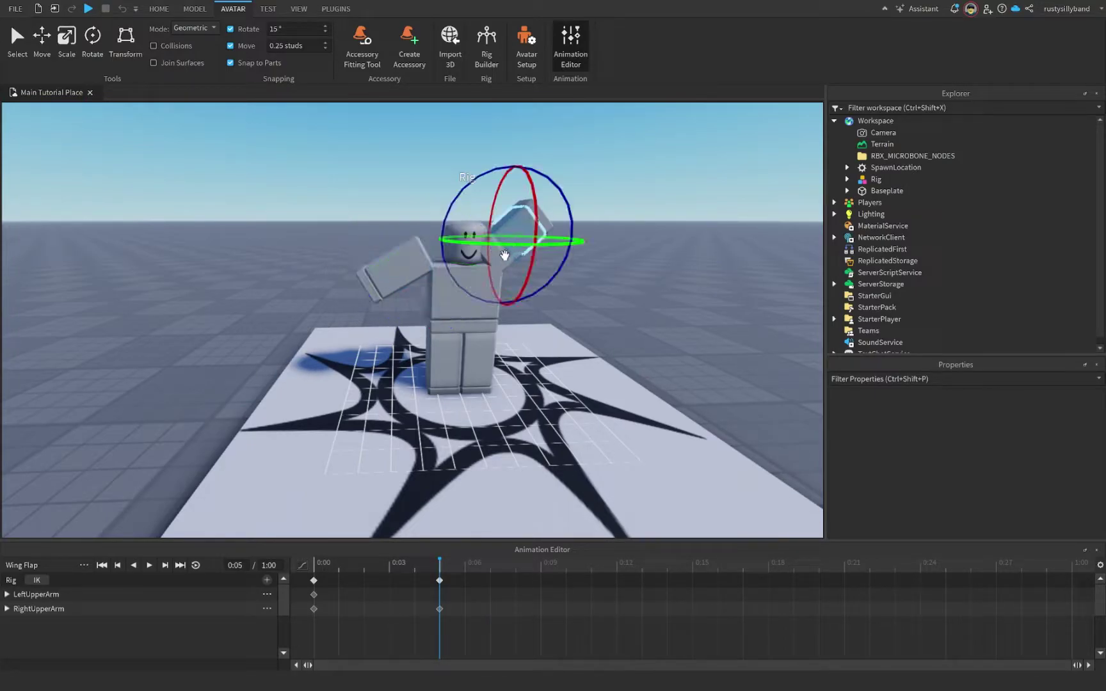
pyautogui.moveTo(541, 203); pyautogui.dragTo(538, 279)
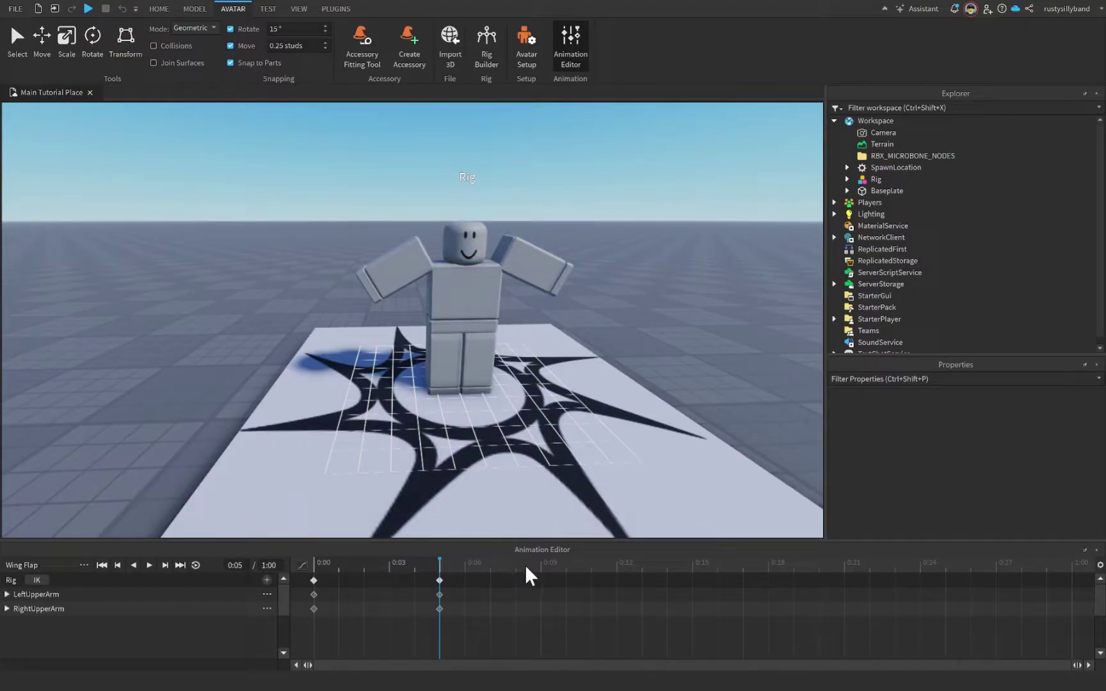
# Step: At 0:12, rotate the right upper arm down to the side and select the left arm
pyautogui.moveTo(526, 566); pyautogui.dragTo(608, 565)
pyautogui.click(393, 291)
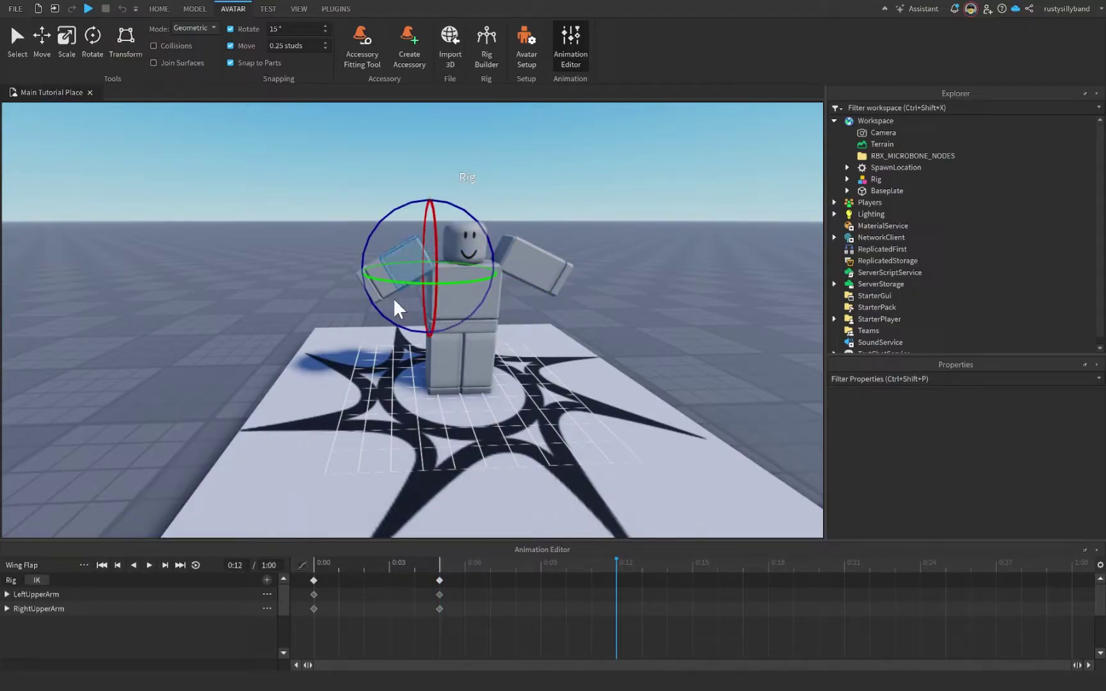
pyautogui.moveTo(379, 315); pyautogui.dragTo(427, 298)
pyautogui.click(532, 261)
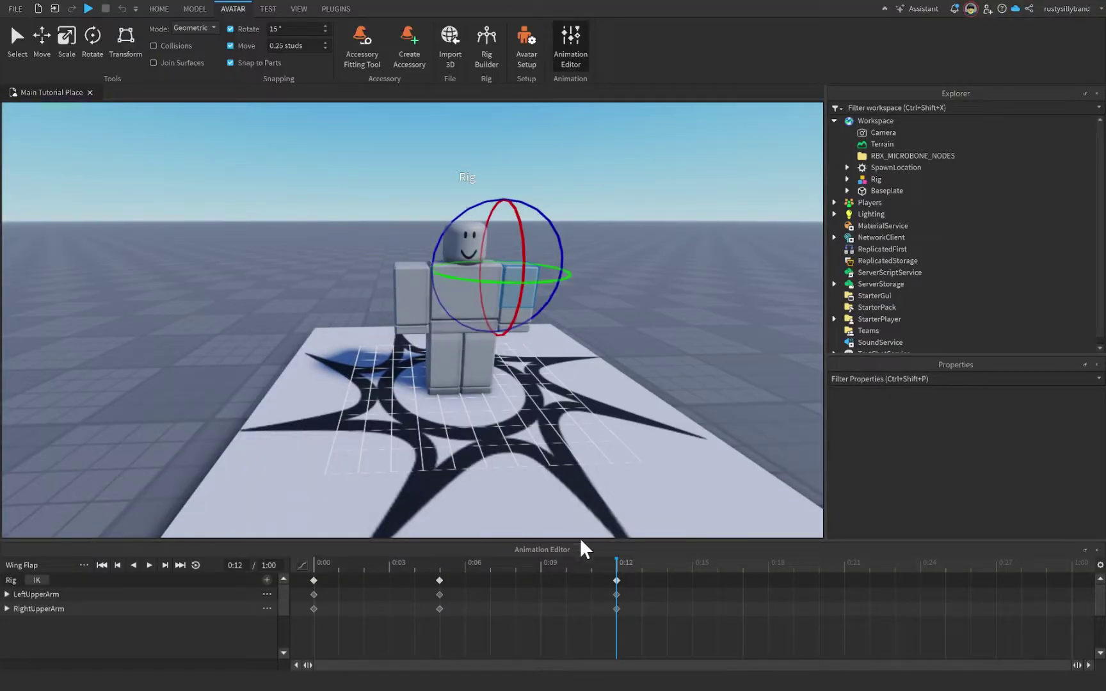
# Step: Paste the 0:05 pose later on the timeline and shift the 0:12 keyframes slightly earlier
pyautogui.rightClick(439, 580)
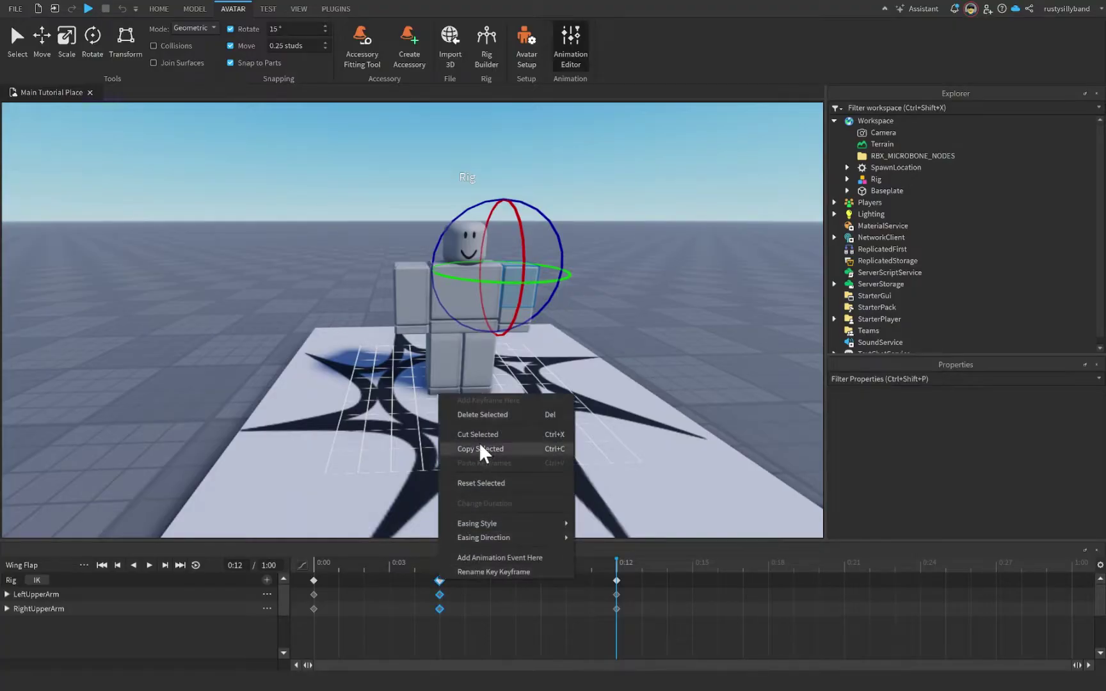
pyautogui.rightClick(745, 581)
pyautogui.click(783, 486)
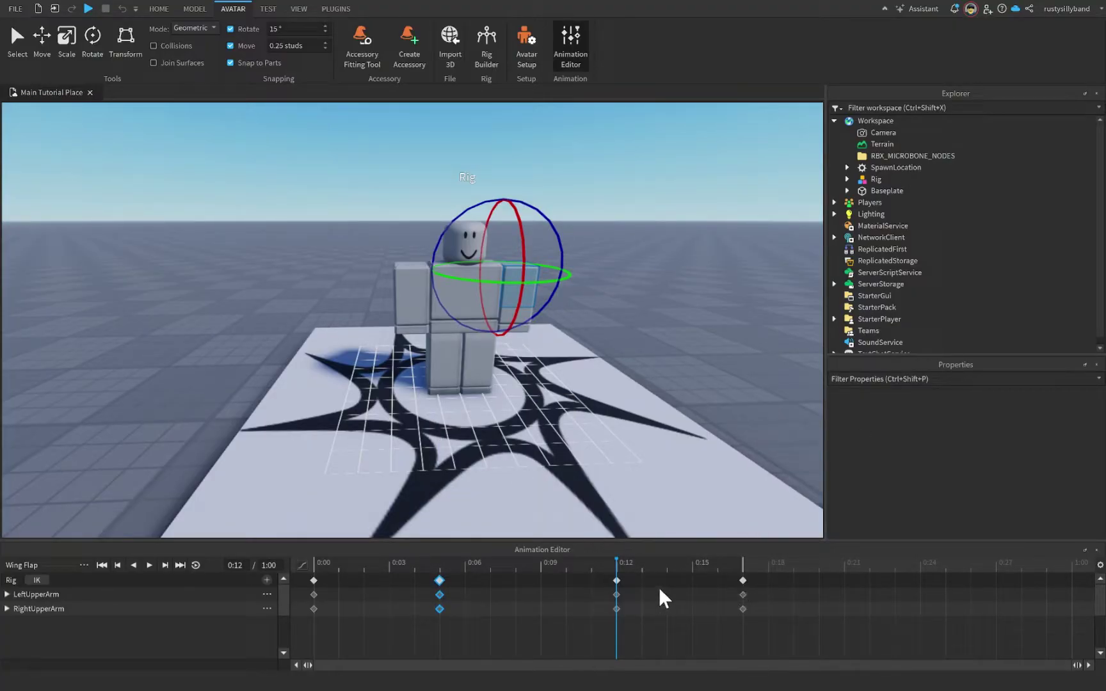
pyautogui.moveTo(616, 581); pyautogui.dragTo(591, 581)
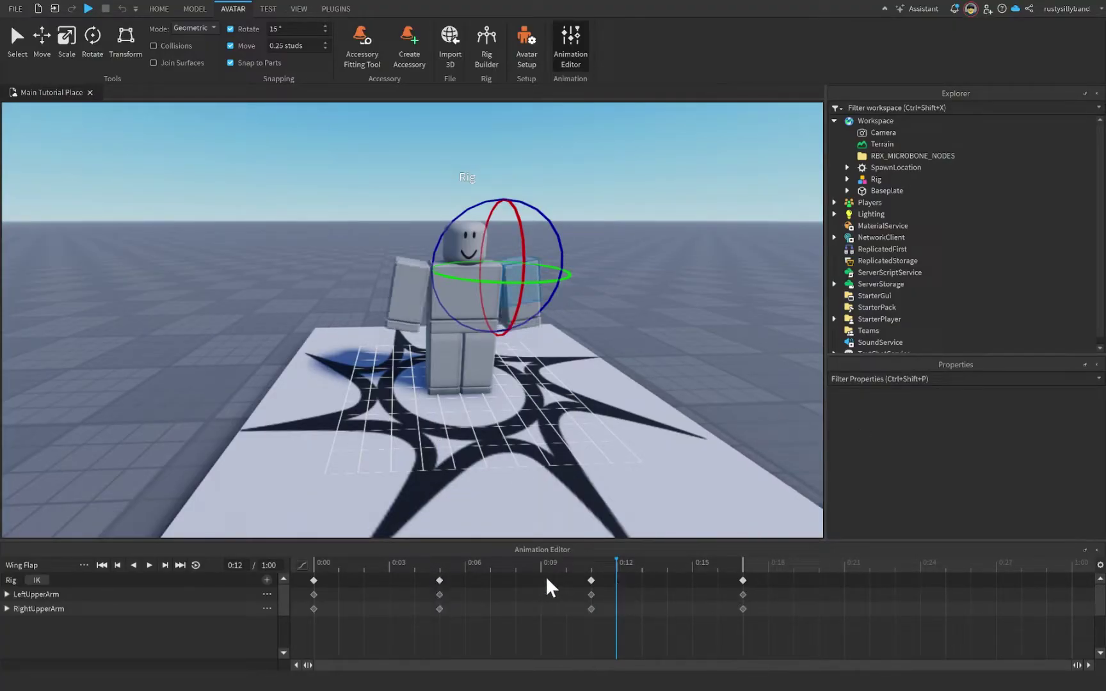
# Step: Copy the 0:00 pose to the timeline's end, then enable looping and play
pyautogui.rightClick(314, 581)
pyautogui.click(373, 451)
pyautogui.rightClick(863, 579)
pyautogui.click(899, 479)
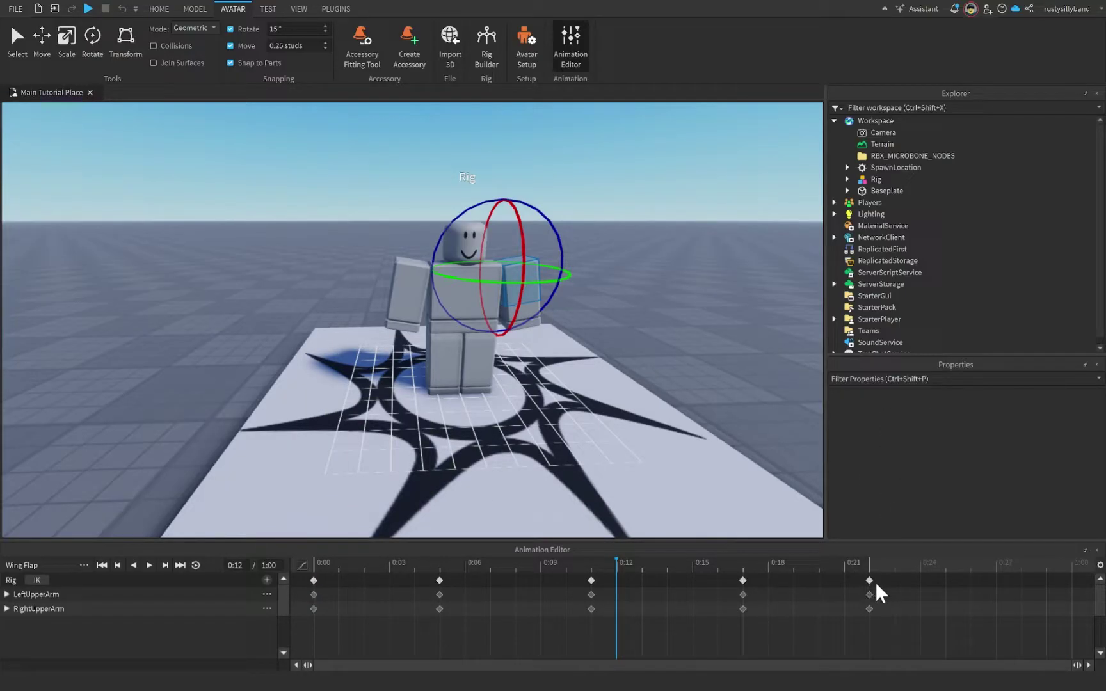
pyautogui.click(195, 565)
pyautogui.press('space')
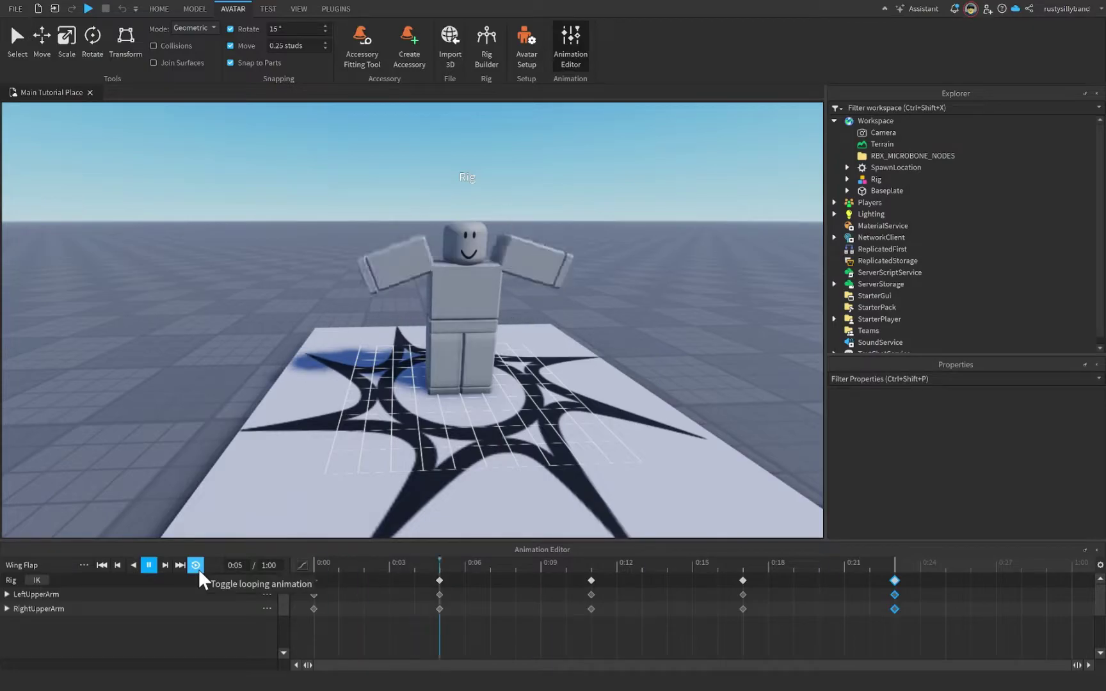
# Step: Stop playback, rewind to 0:00, scrub to 0:05, then replay and stop mid-flap at 0:12
pyautogui.scroll(-5, 562, 437)
pyautogui.scroll(8, 562, 437)
pyautogui.scroll(-3, 384, 347)
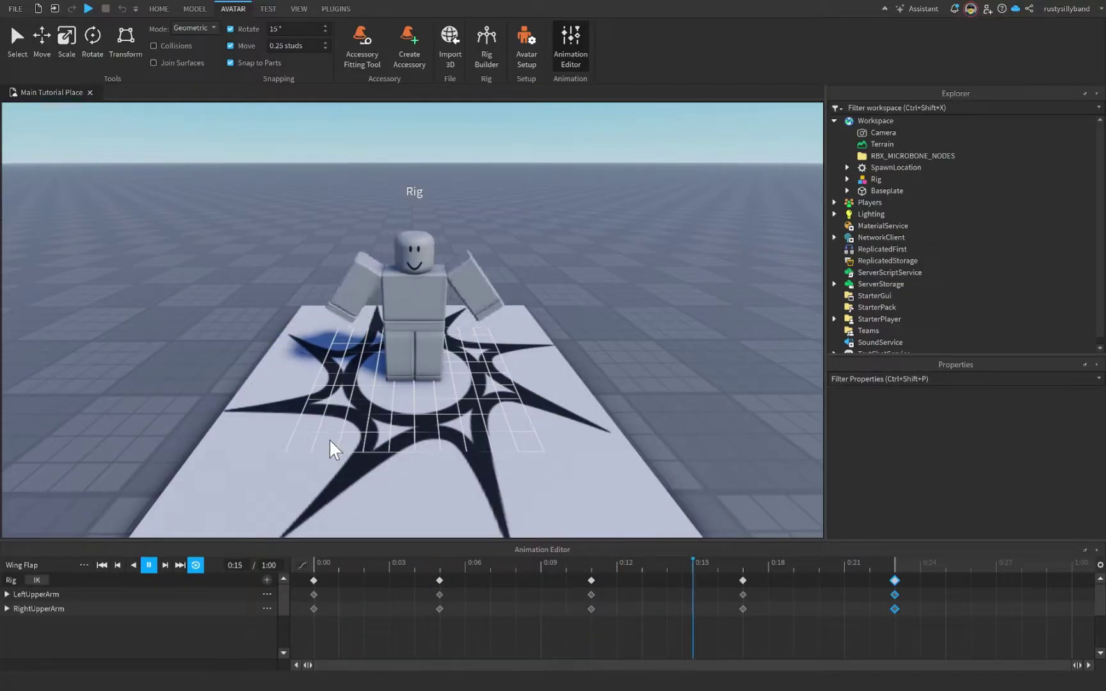
pyautogui.press('space')
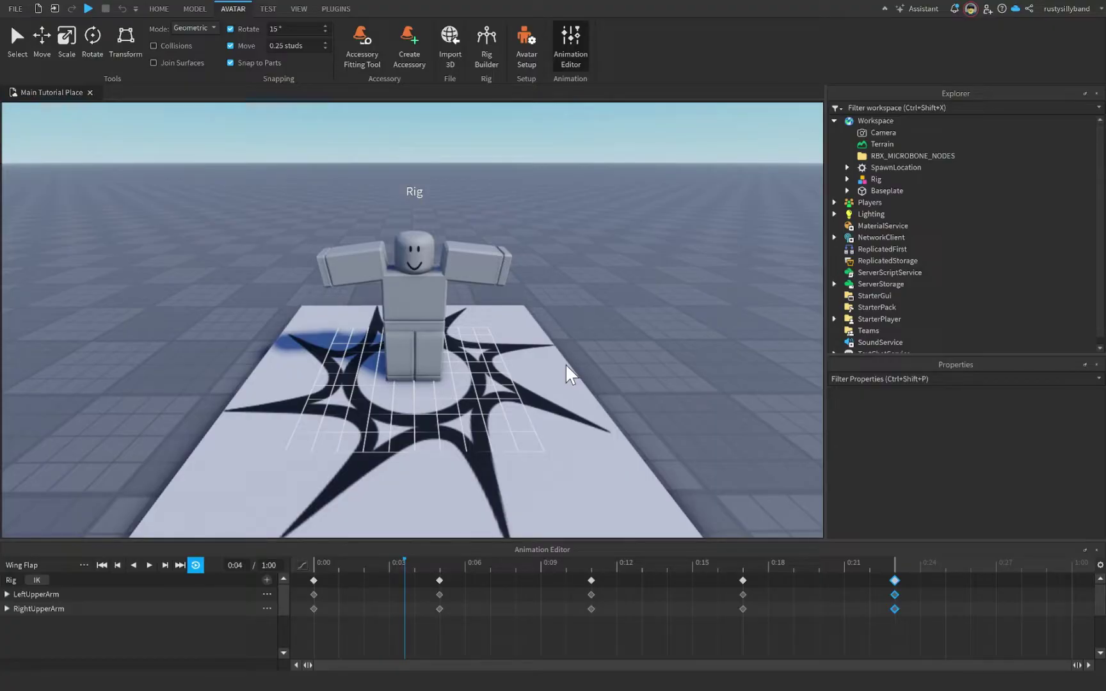
pyautogui.click(320, 567)
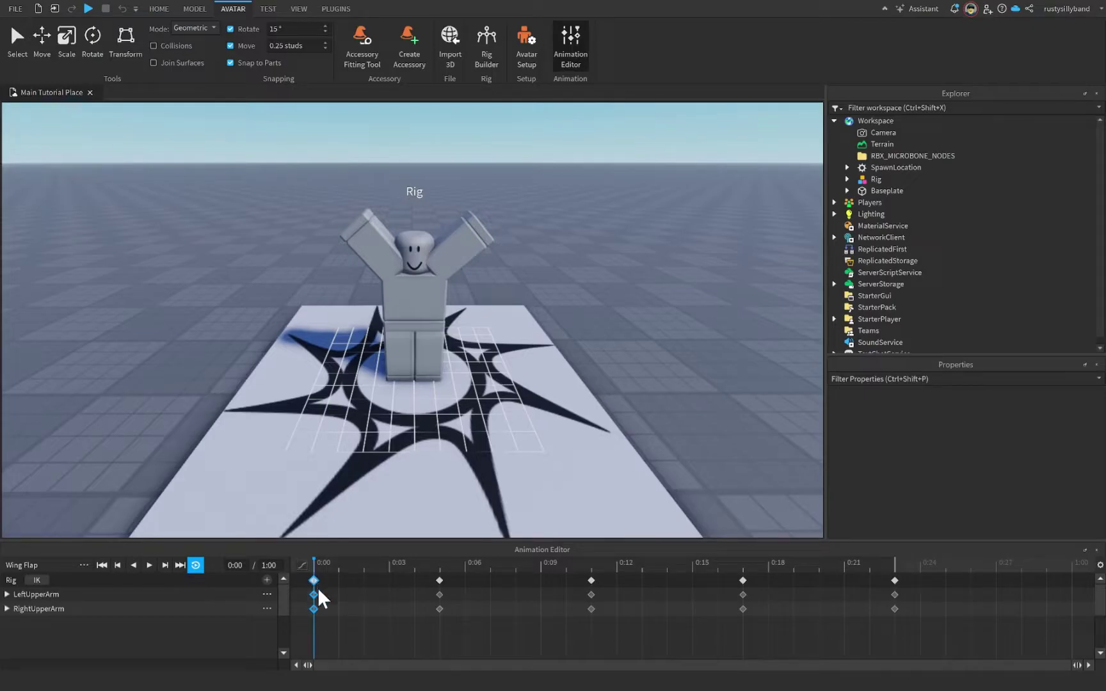
pyautogui.moveTo(326, 566); pyautogui.dragTo(414, 581)
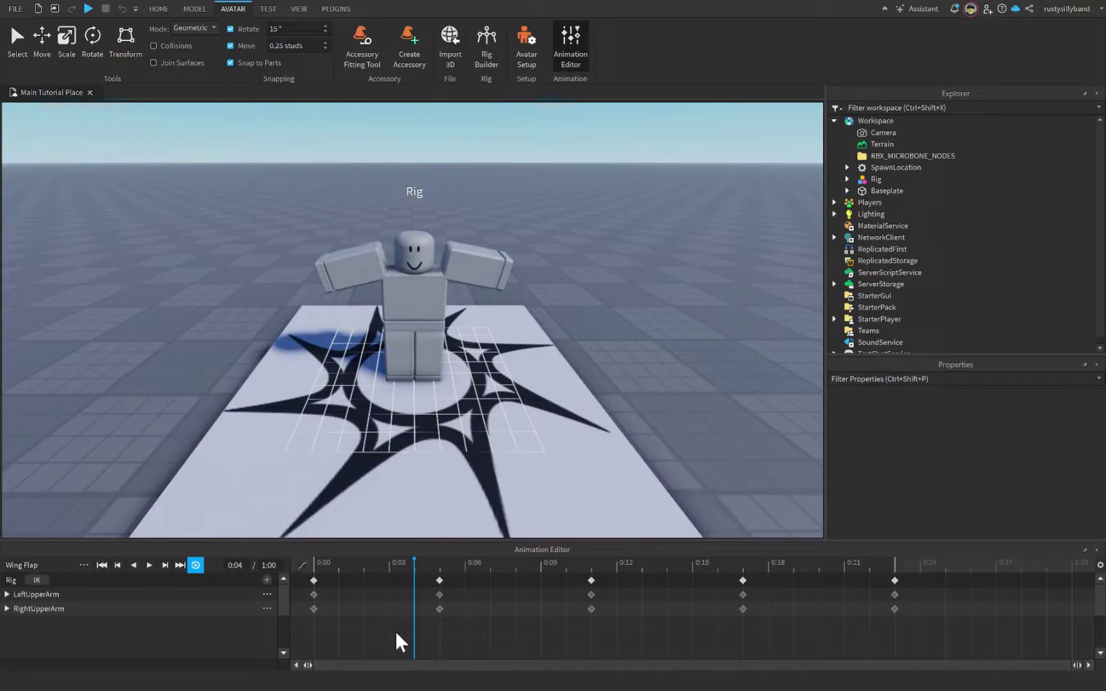
pyautogui.press('space')
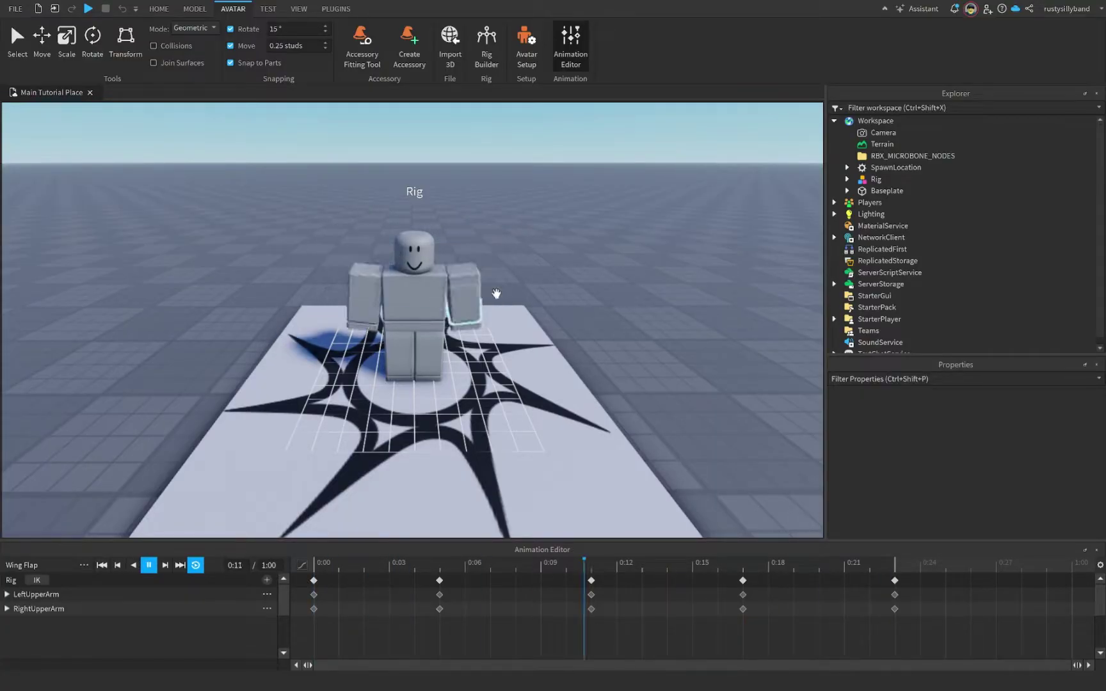
pyautogui.press('space')
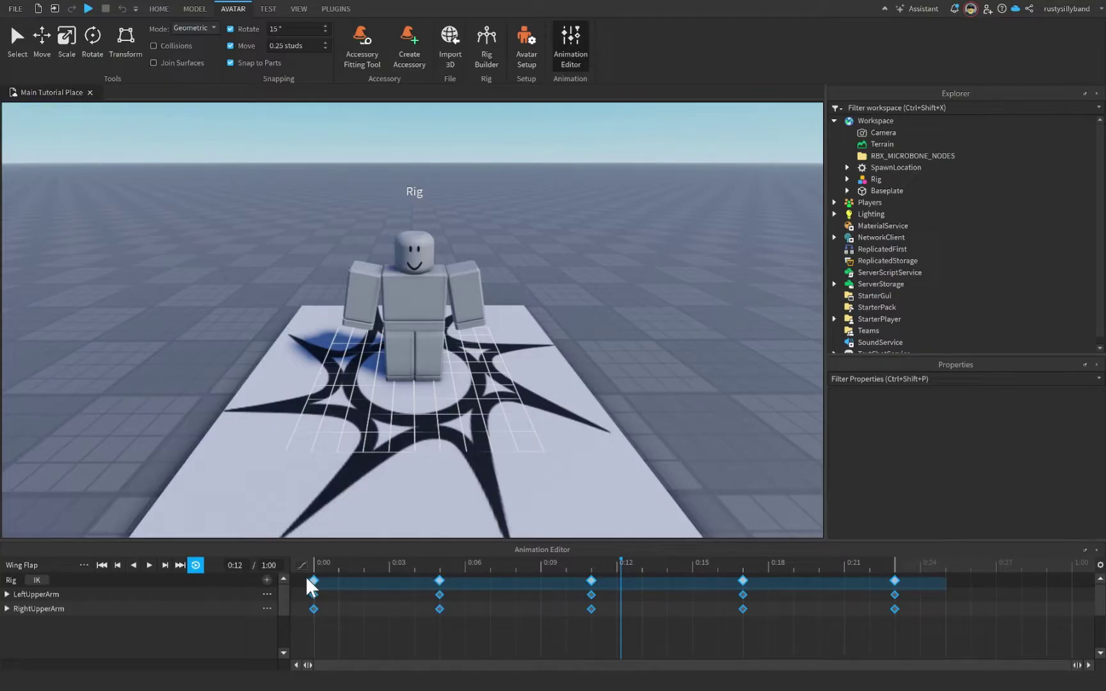
# Step: Set all keyframes on both arm tracks to Constant easing and scrub back near the start
pyautogui.moveTo(305, 576); pyautogui.dragTo(329, 591)
pyautogui.rightClick(385, 588)
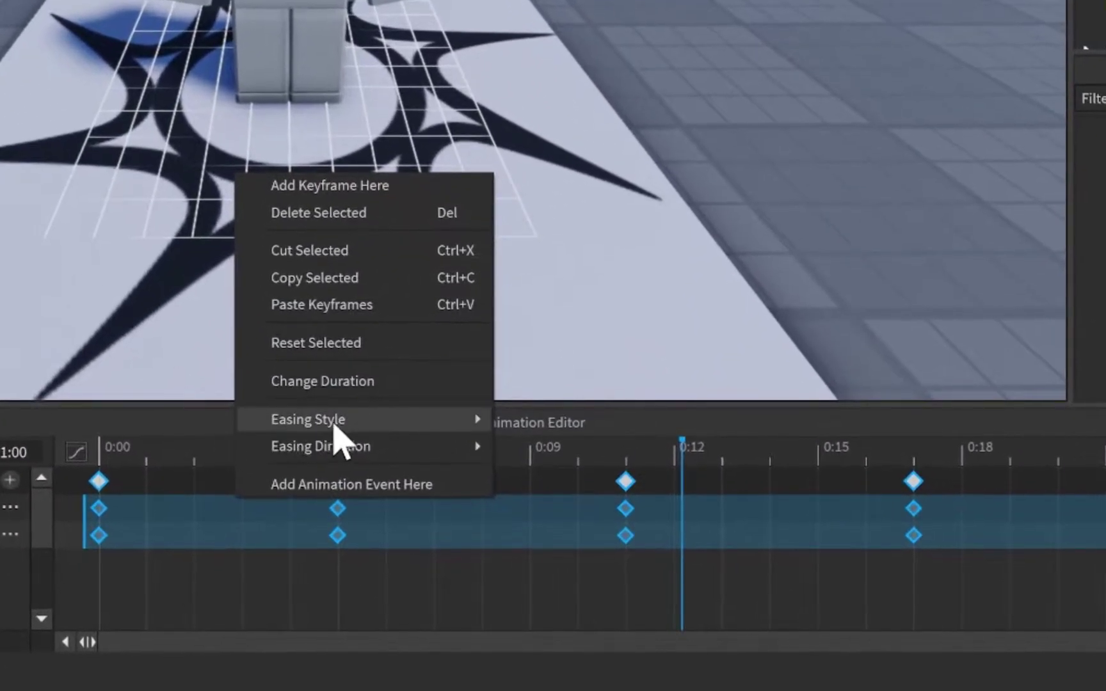
pyautogui.moveTo(434, 551)
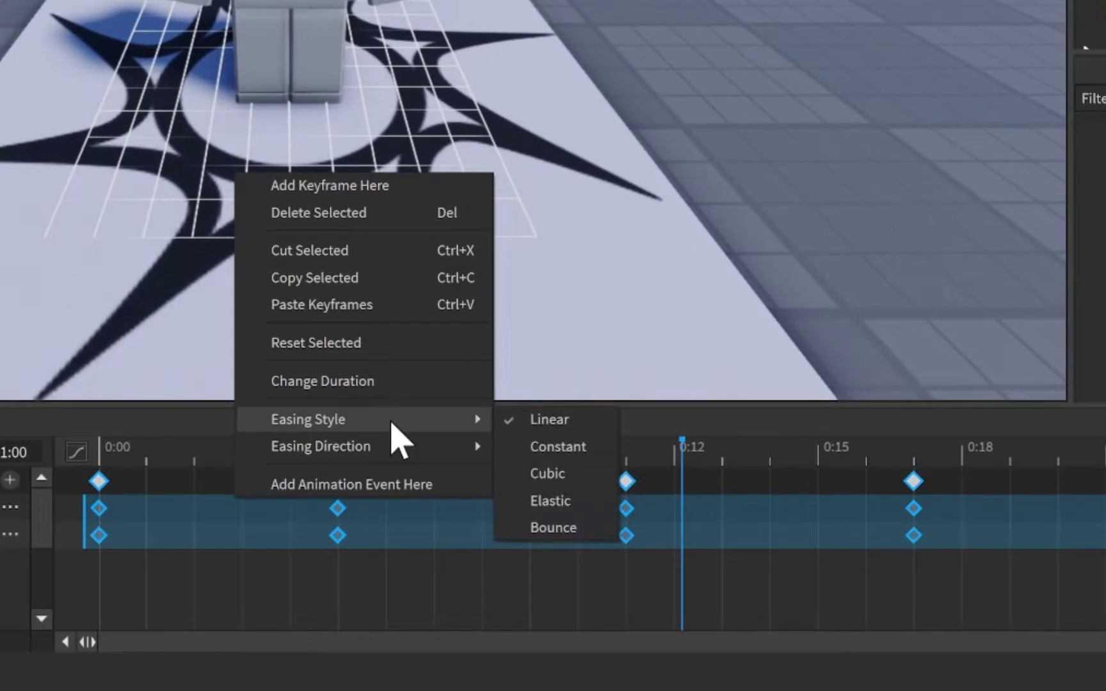
pyautogui.click(573, 447)
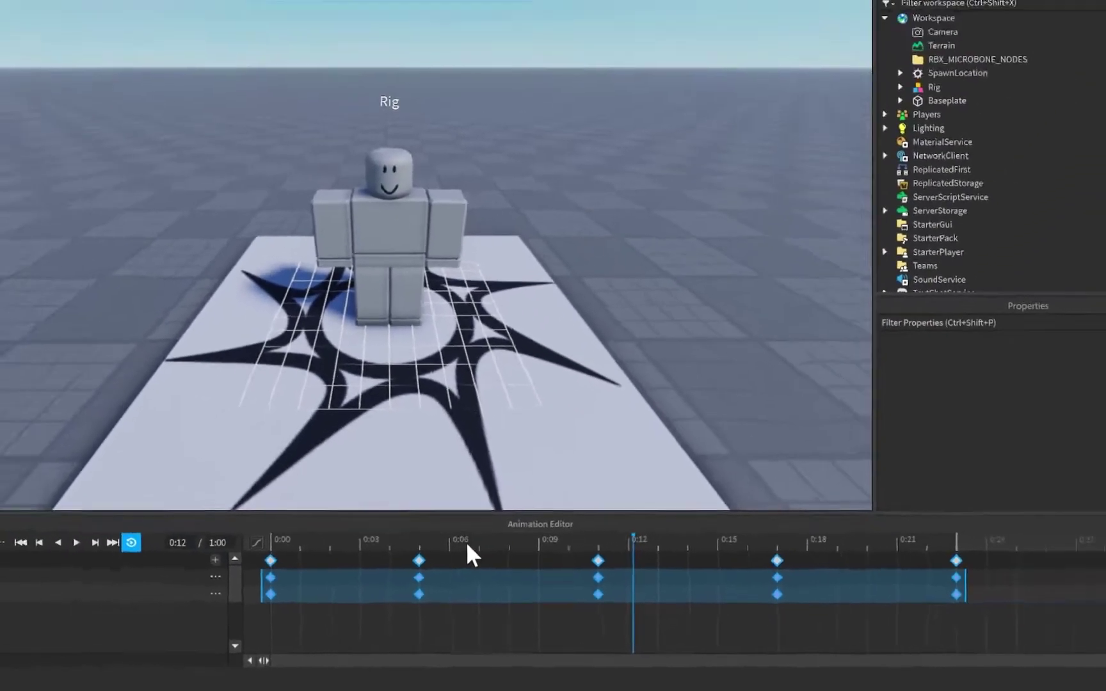
pyautogui.moveTo(333, 454); pyautogui.dragTo(131, 463)
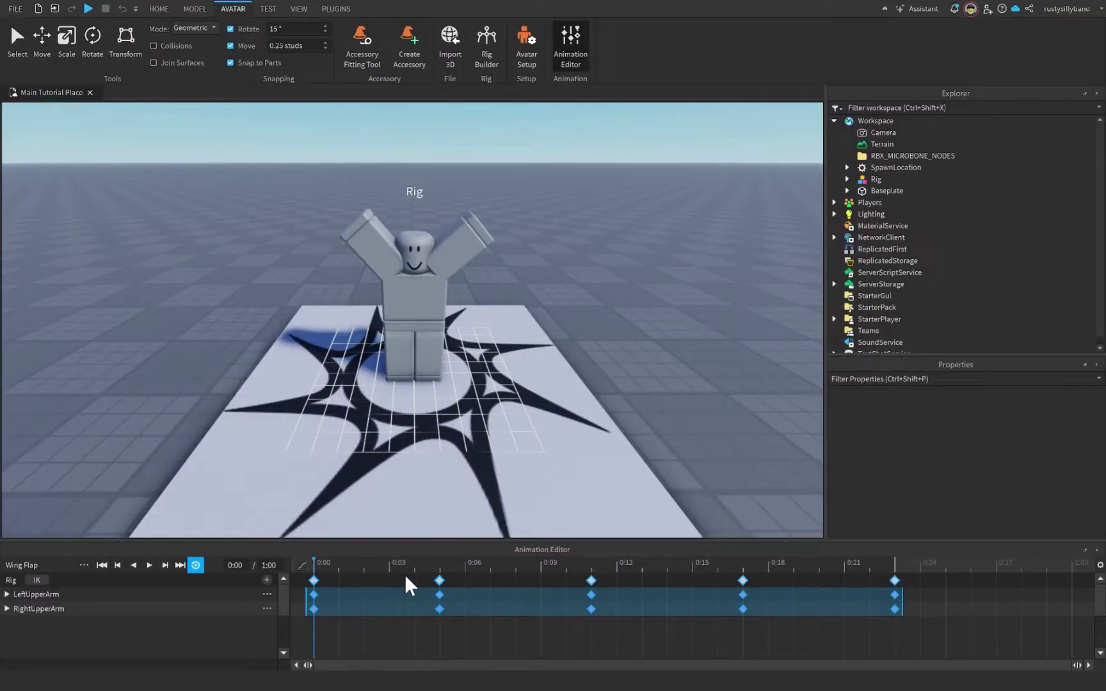
pyautogui.press('space')
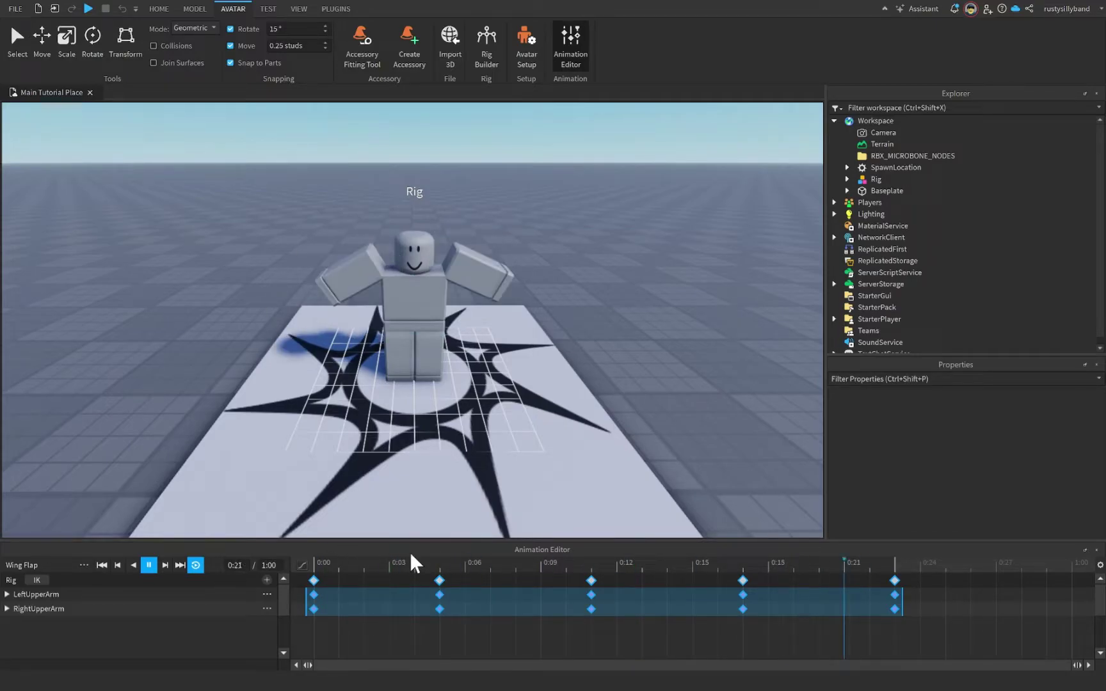
pyautogui.moveTo(578, 452); pyautogui.dragTo(578, 453, button='right')
pyautogui.scroll(2, 576, 453)
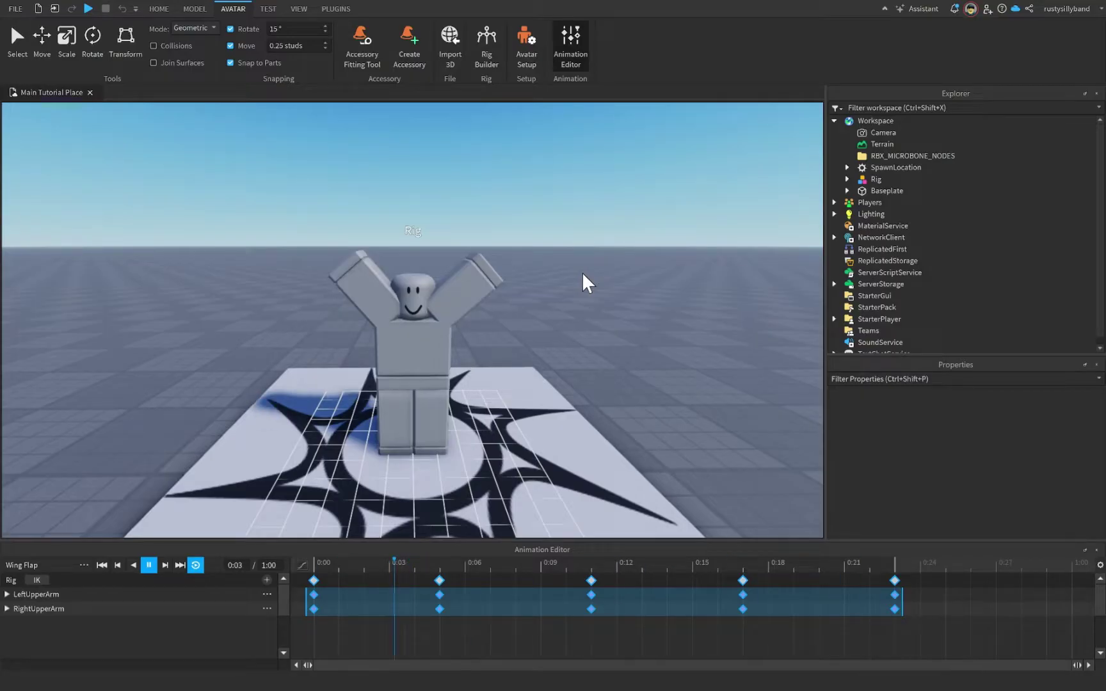
pyautogui.moveTo(582, 274); pyautogui.dragTo(582, 277, button='right')
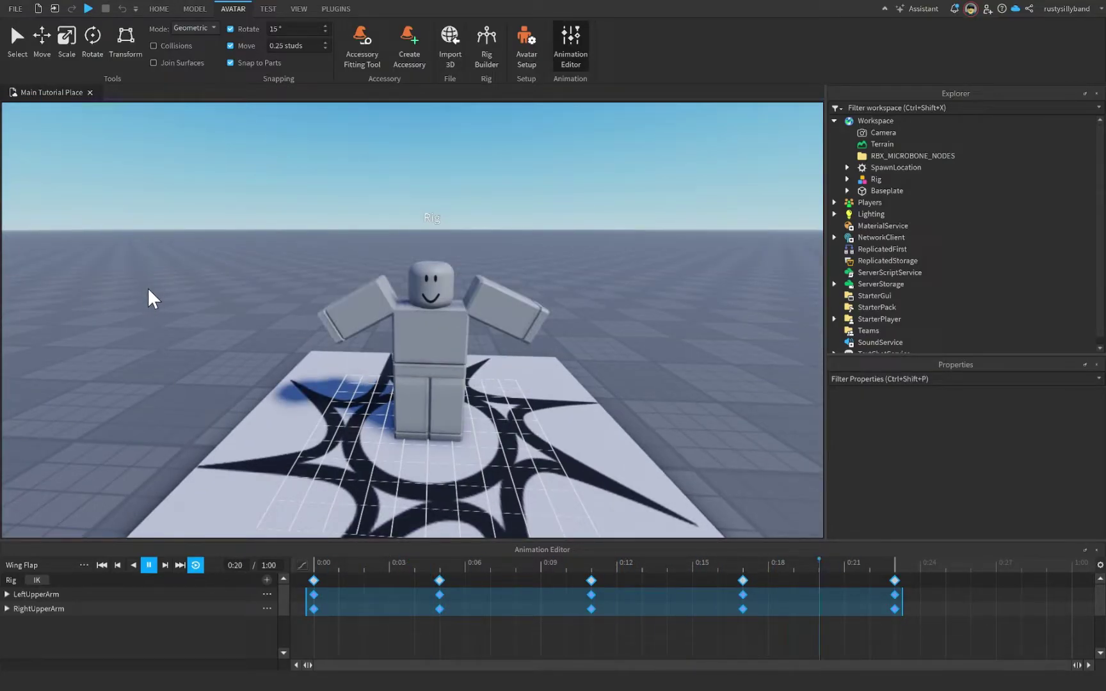
pyautogui.press('space')
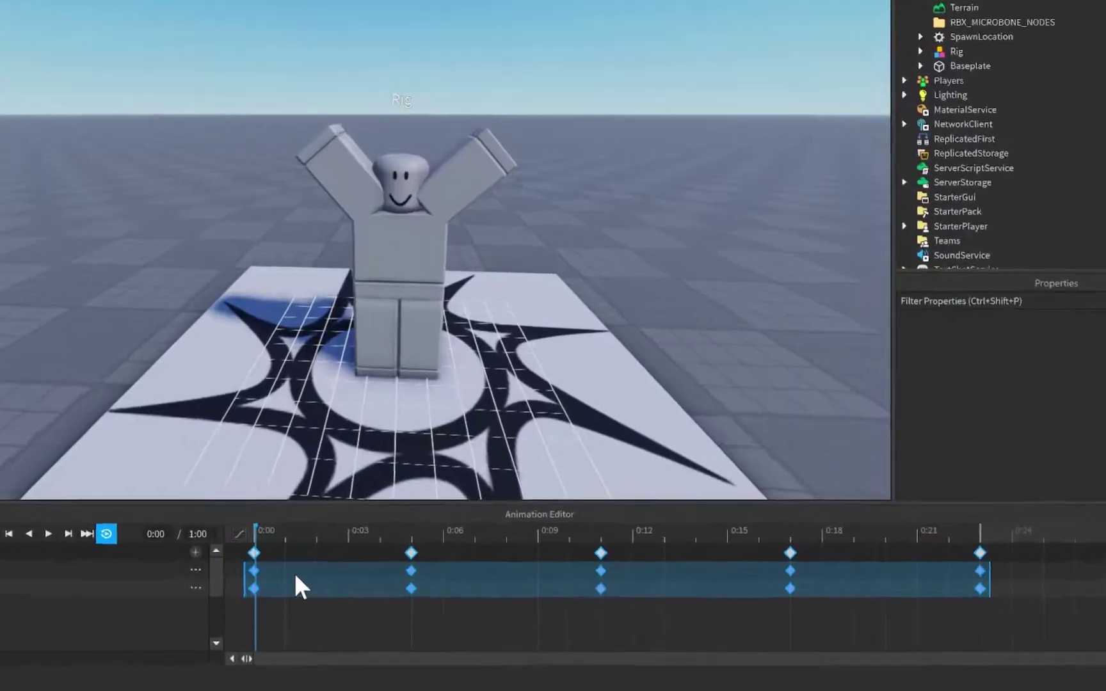
# Step: Change the selected keyframes' easing style to Cubic, then deselect them
pyautogui.rightClick(349, 599)
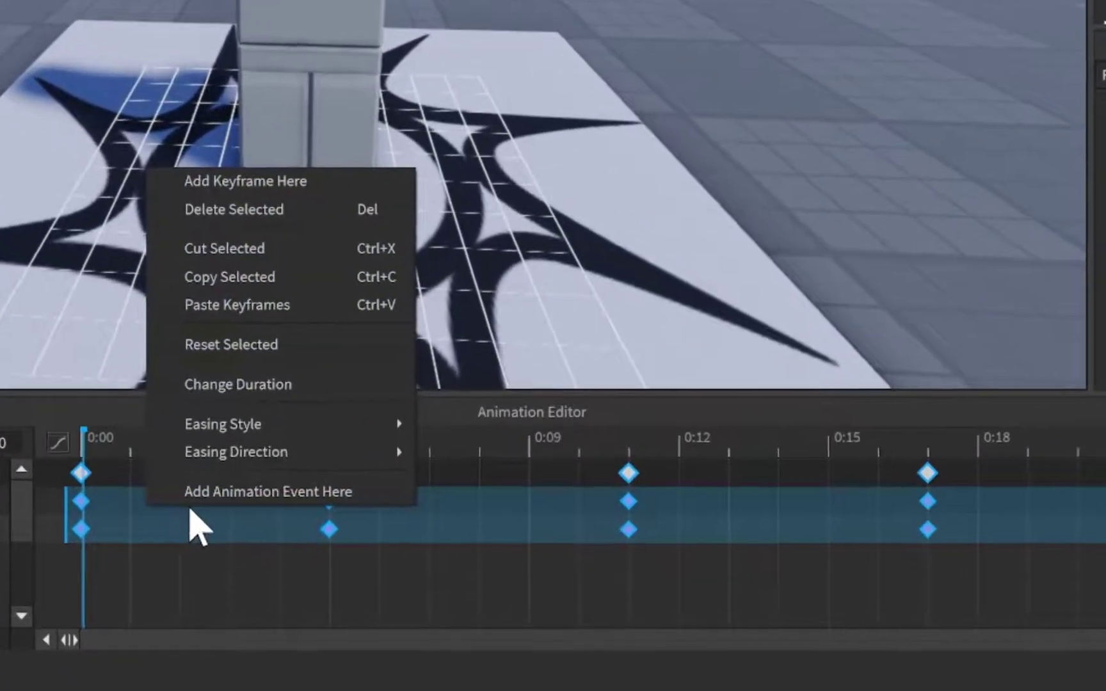
pyautogui.moveTo(314, 425)
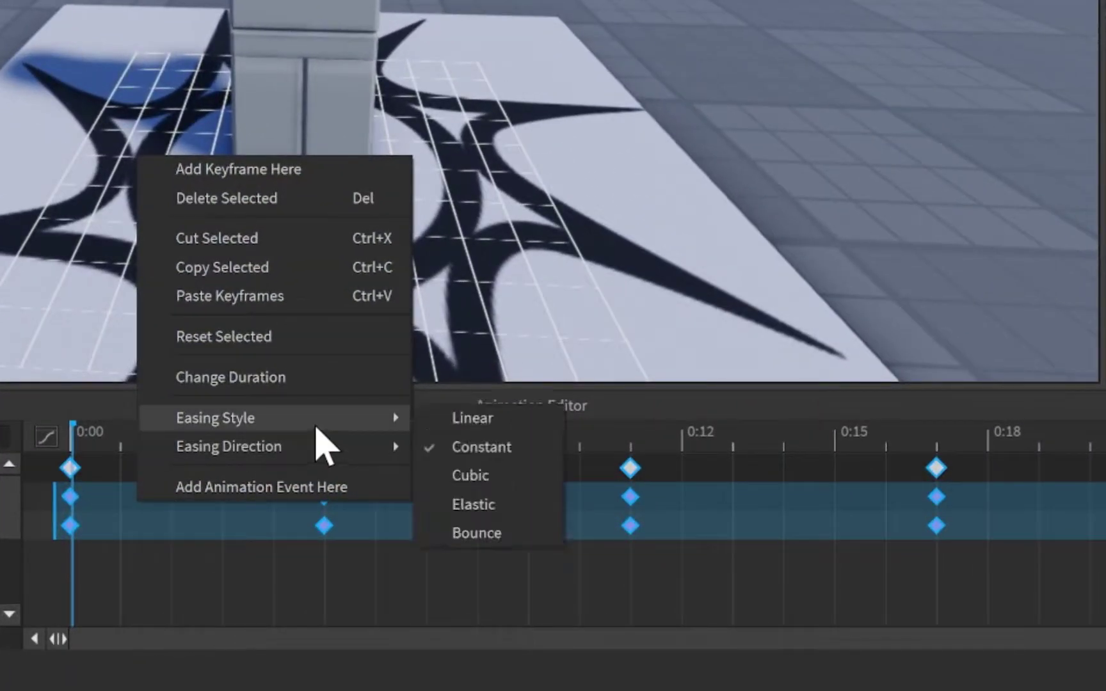
pyautogui.click(500, 485)
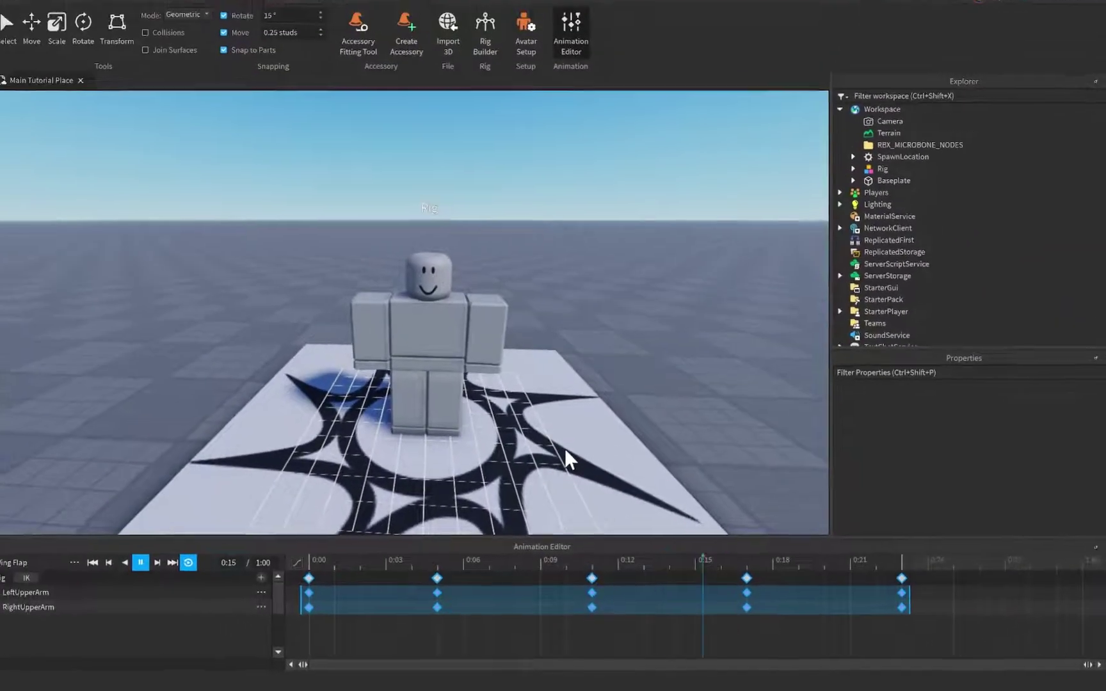
pyautogui.click(859, 592)
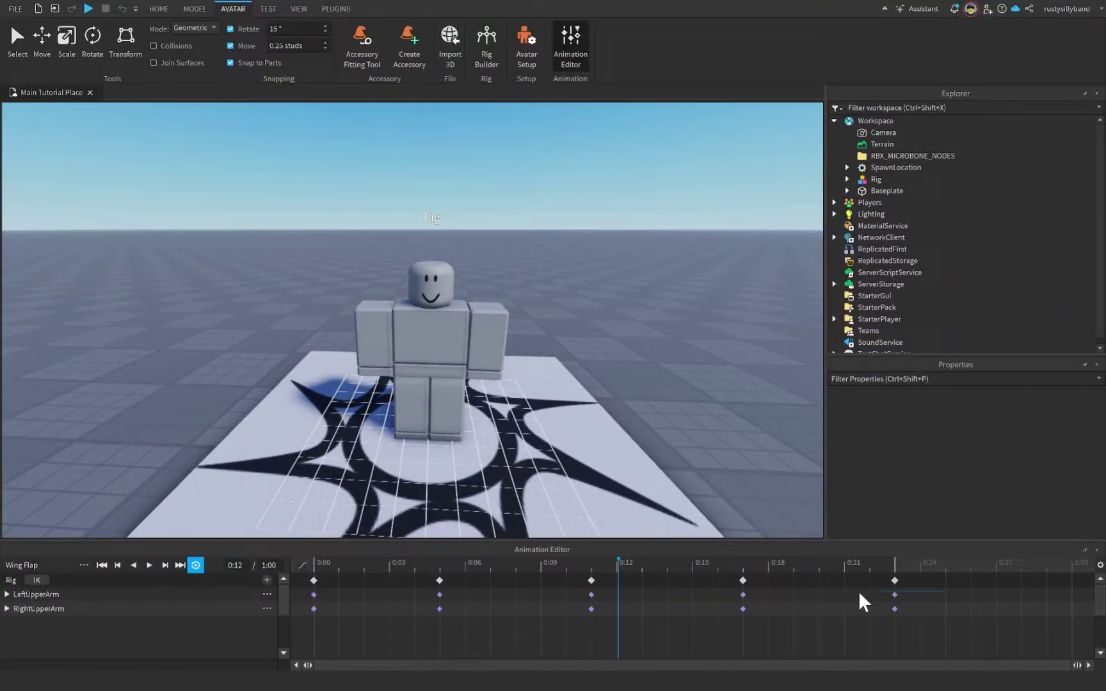
# Step: Reselect all keyframes, apply a different easing style, and preview it in playback
pyautogui.moveTo(945, 614); pyautogui.dragTo(337, 585)
pyautogui.rightClick(341, 583)
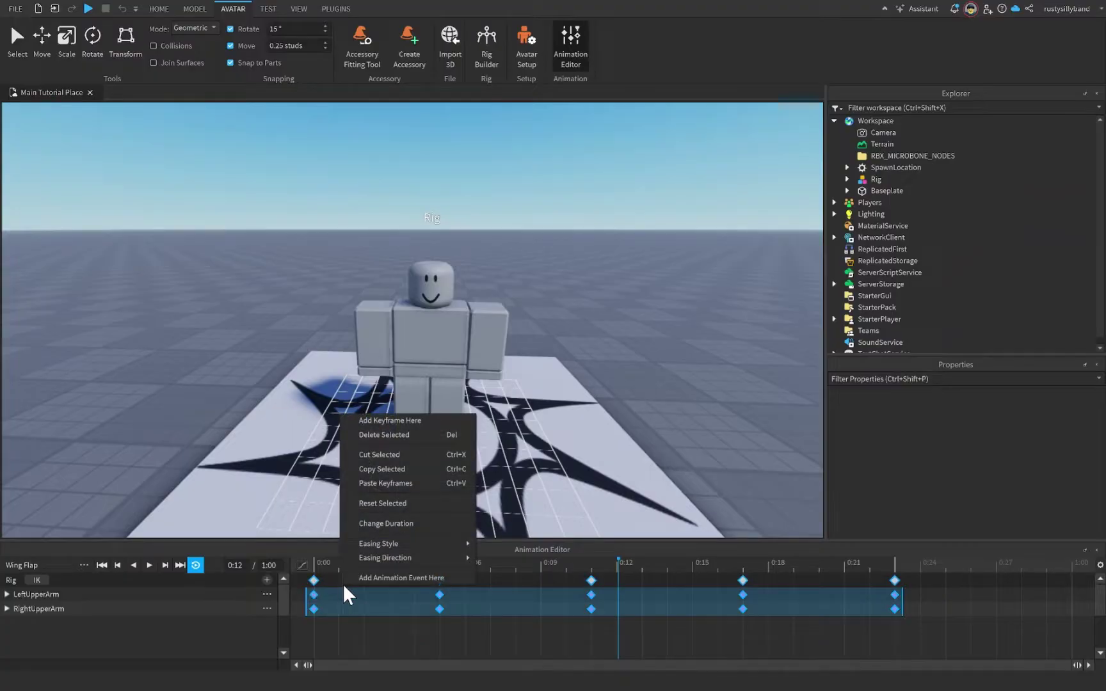
pyautogui.moveTo(421, 544)
pyautogui.click(515, 569)
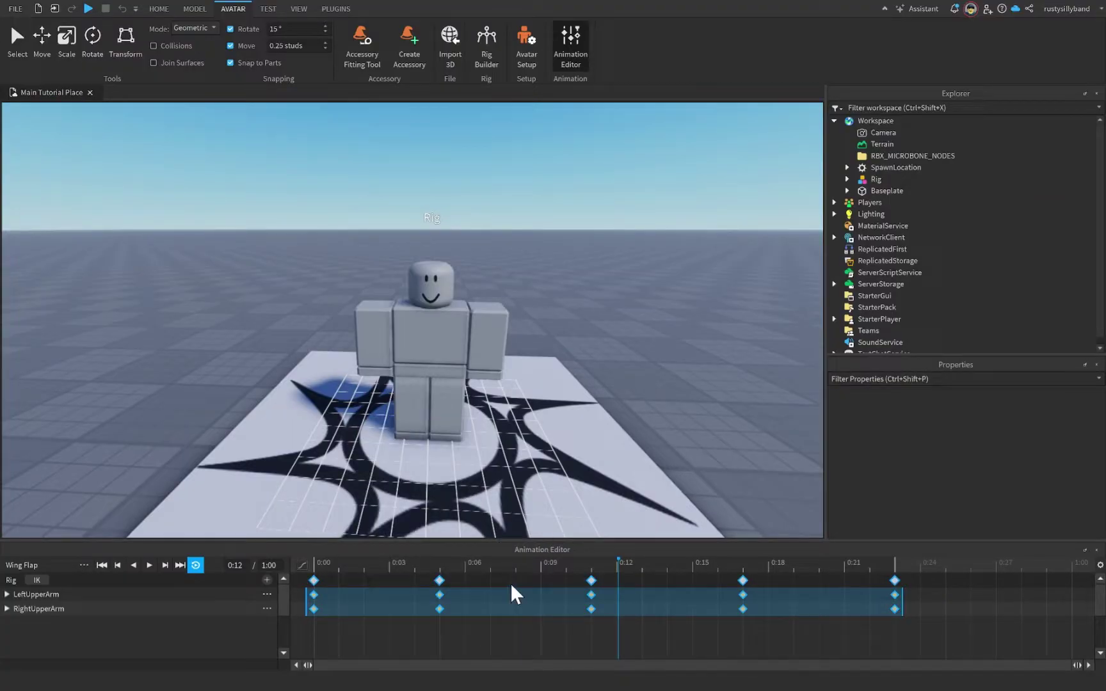
pyautogui.press('space')
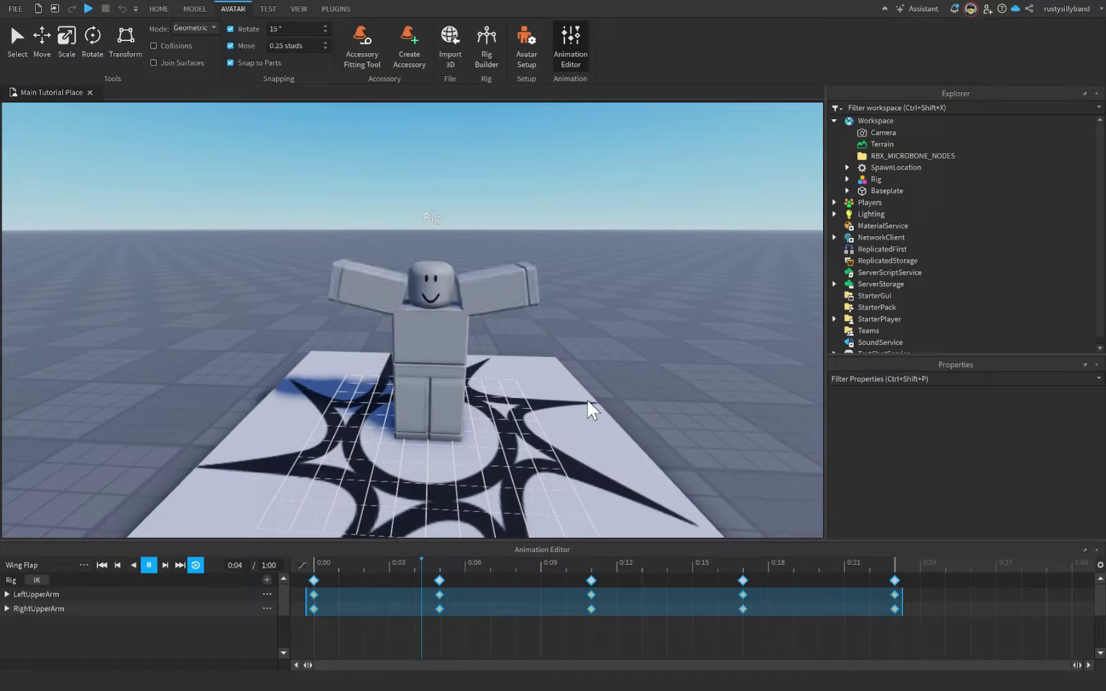
pyautogui.press('space')
# Step: Apply another easing style to the keyframes and preview it briefly
pyautogui.rightClick(527, 582)
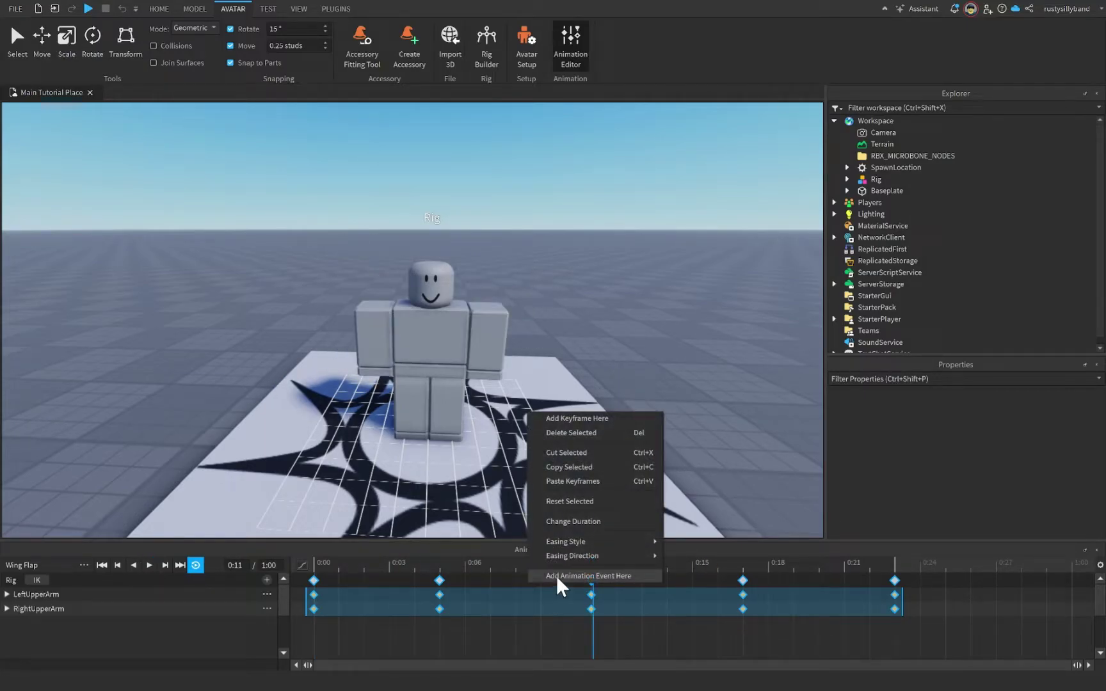
pyautogui.moveTo(608, 535)
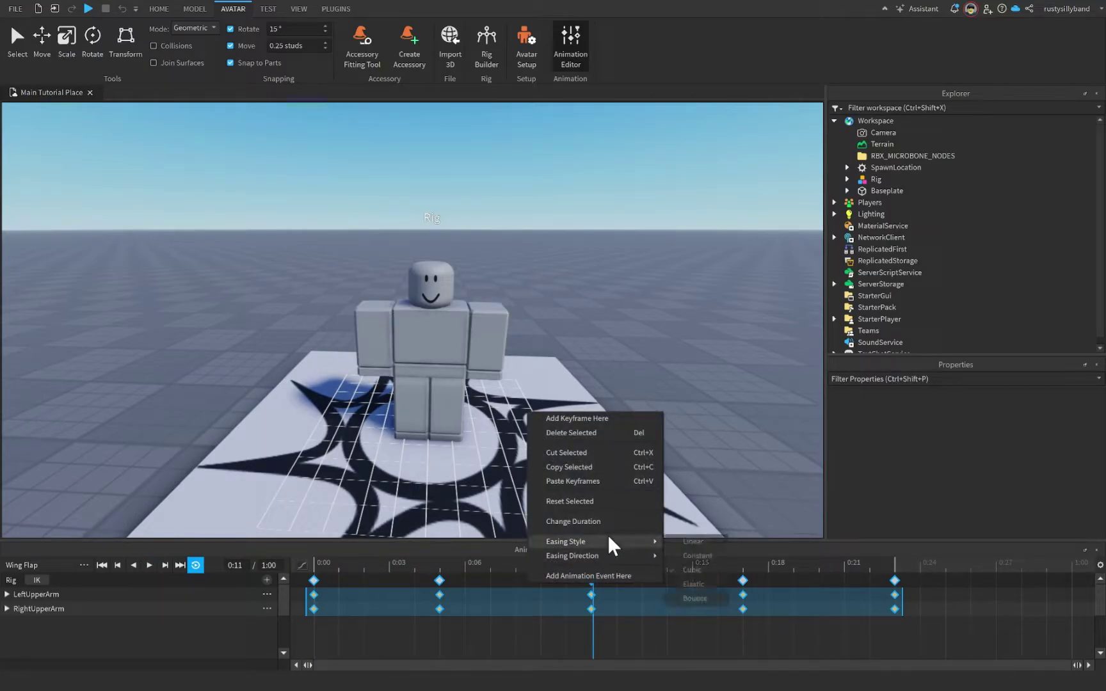
pyautogui.click(708, 587)
pyautogui.press('space')
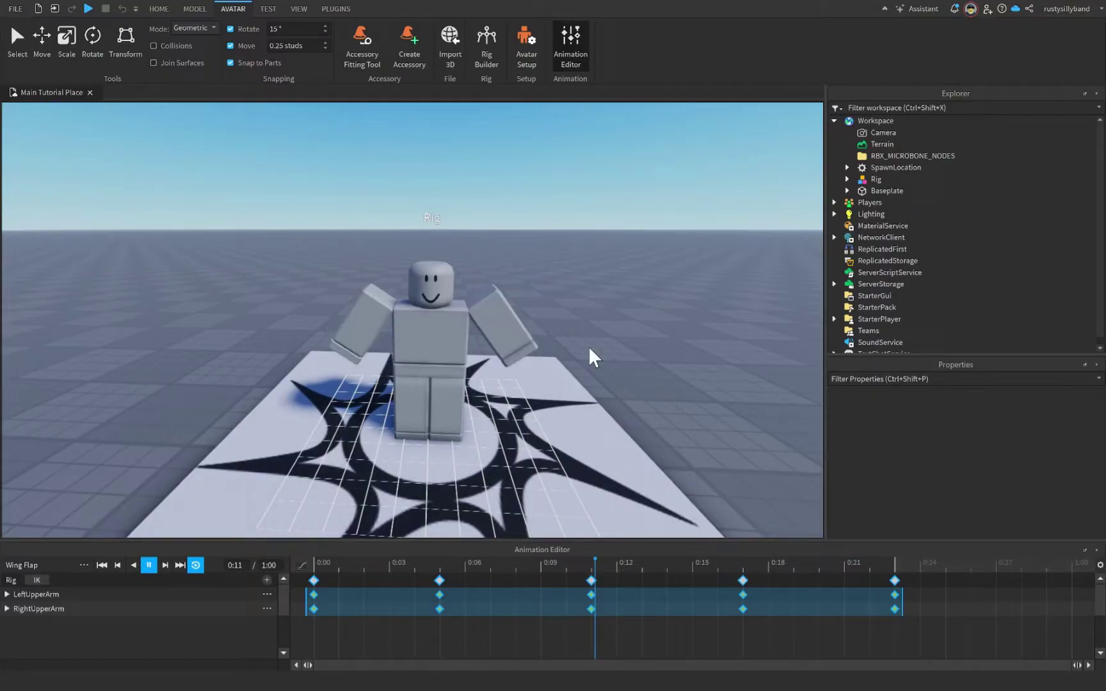
pyautogui.press('space')
# Step: Switch the keyframes to Bounce easing and preview the bounce
pyautogui.rightClick(507, 587)
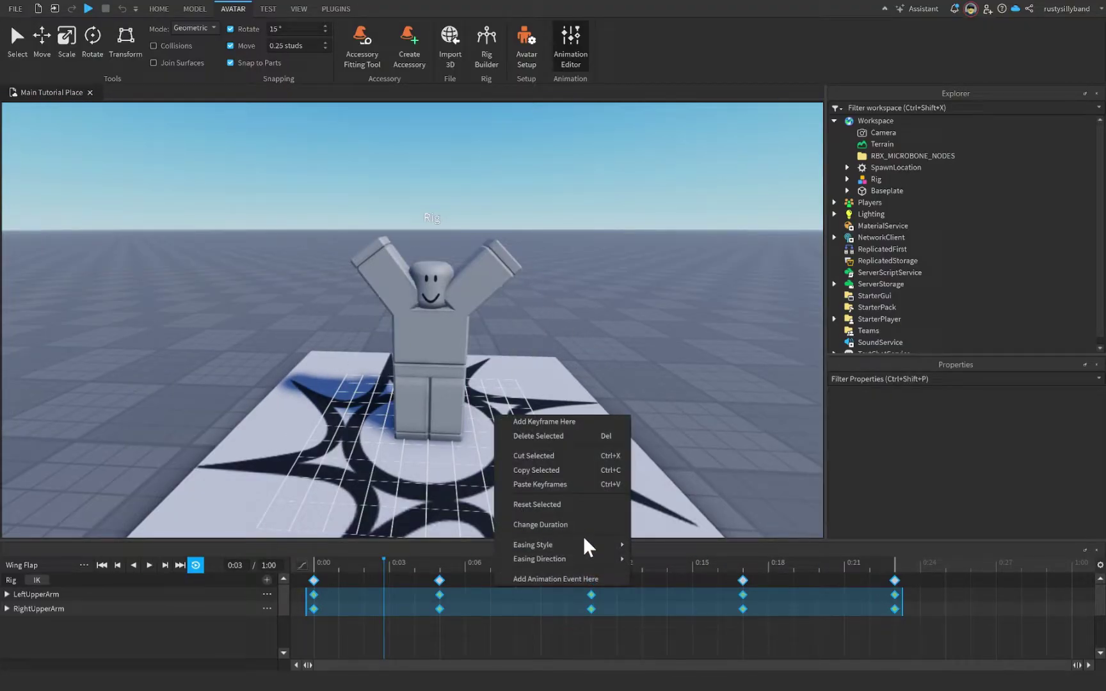
pyautogui.moveTo(585, 549)
pyautogui.click(669, 599)
pyautogui.press('space')
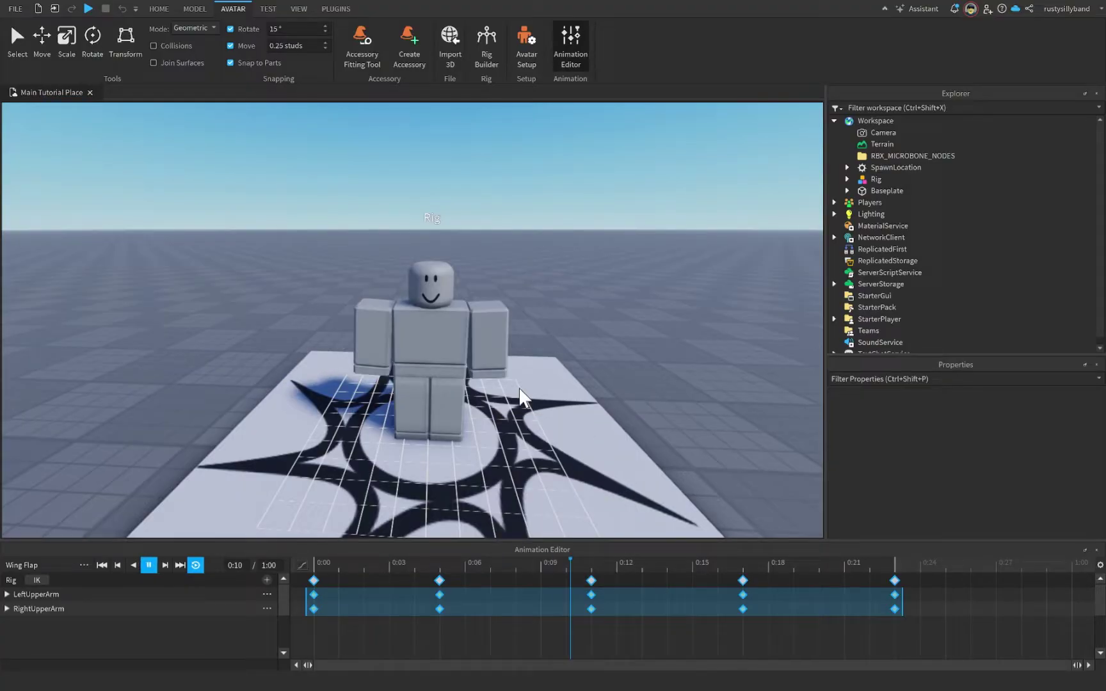
pyautogui.press('space')
# Step: Switch the keyframes to Linear easing and play the animation
pyautogui.rightClick(528, 573)
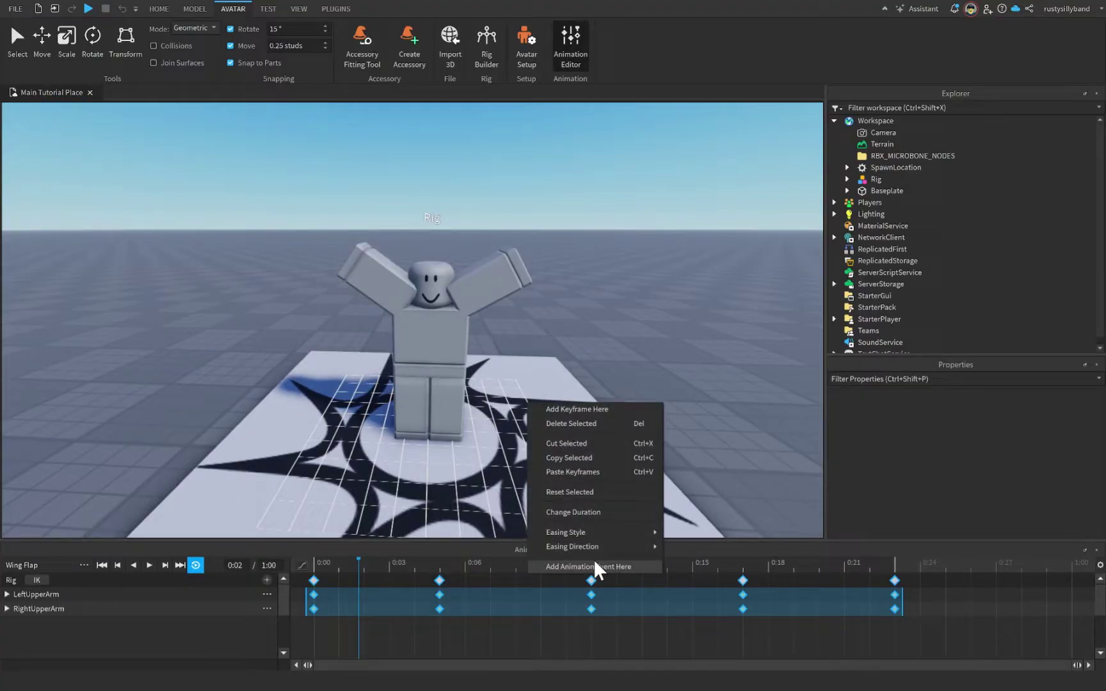
pyautogui.moveTo(616, 533)
pyautogui.click(701, 531)
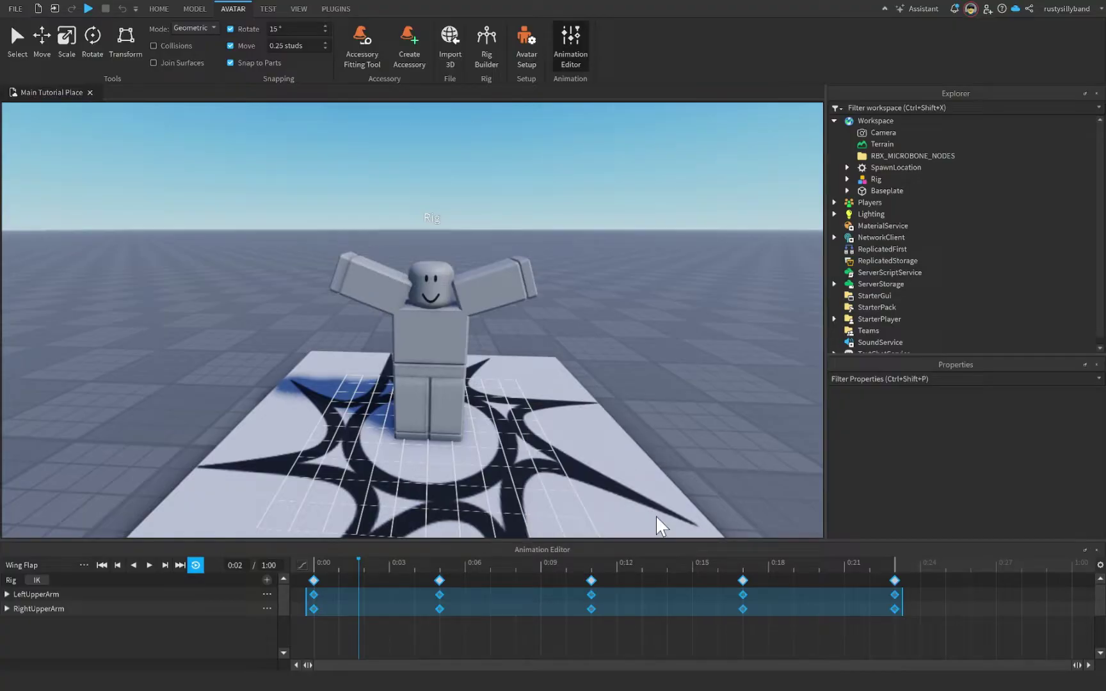
pyautogui.press('space')
pyautogui.press('space')
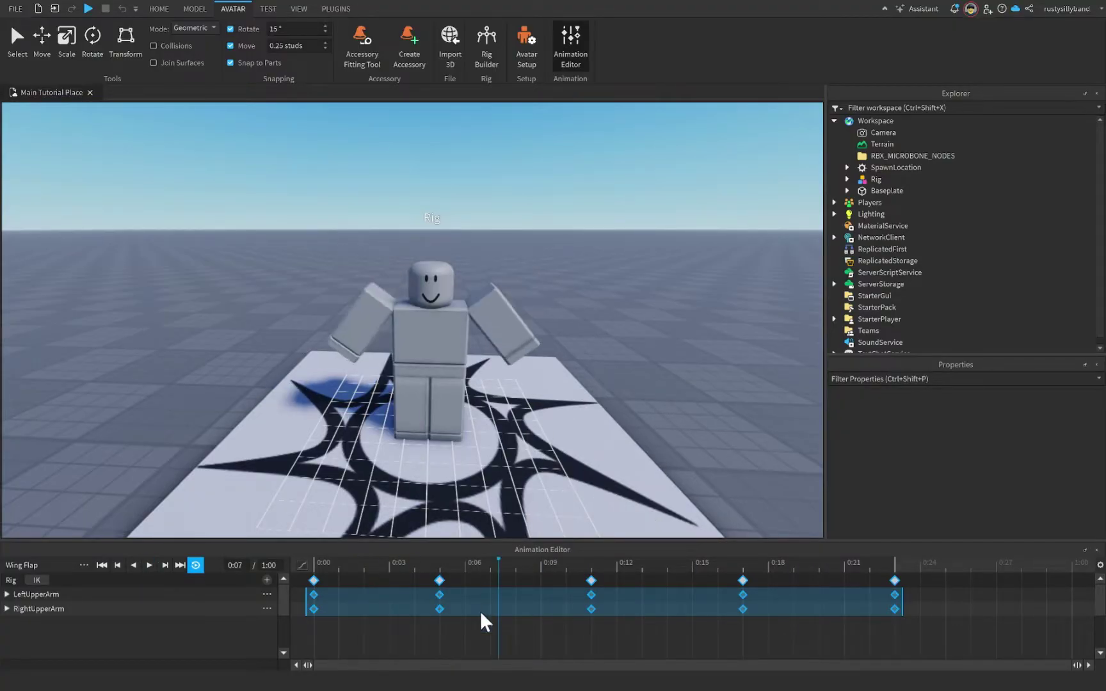
# Step: Rewind to 0:00 and give only the 0:05 keyframe Constant easing
pyautogui.moveTo(470, 566); pyautogui.dragTo(316, 582)
pyautogui.click(429, 584)
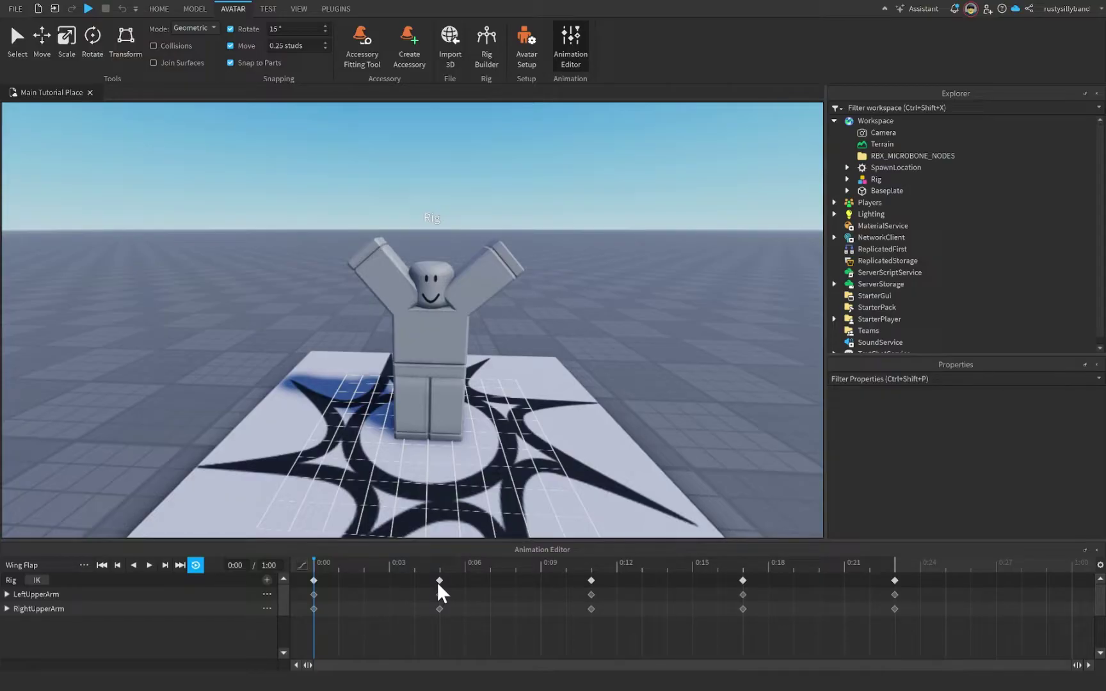
pyautogui.rightClick(443, 579)
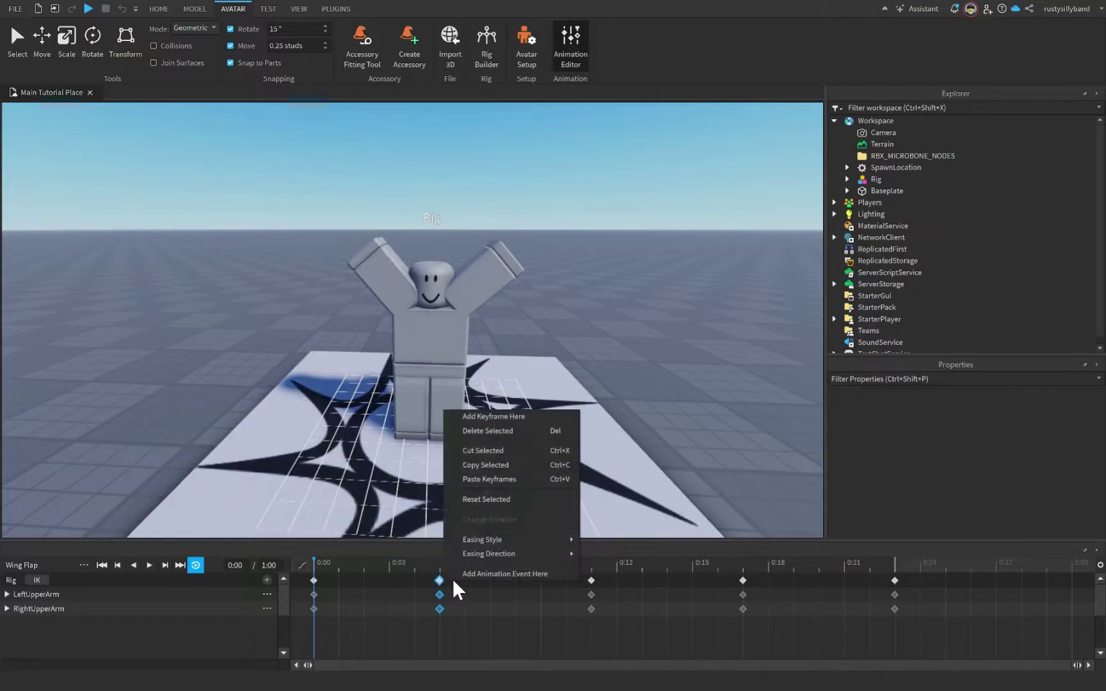
pyautogui.moveTo(497, 540)
pyautogui.click(614, 554)
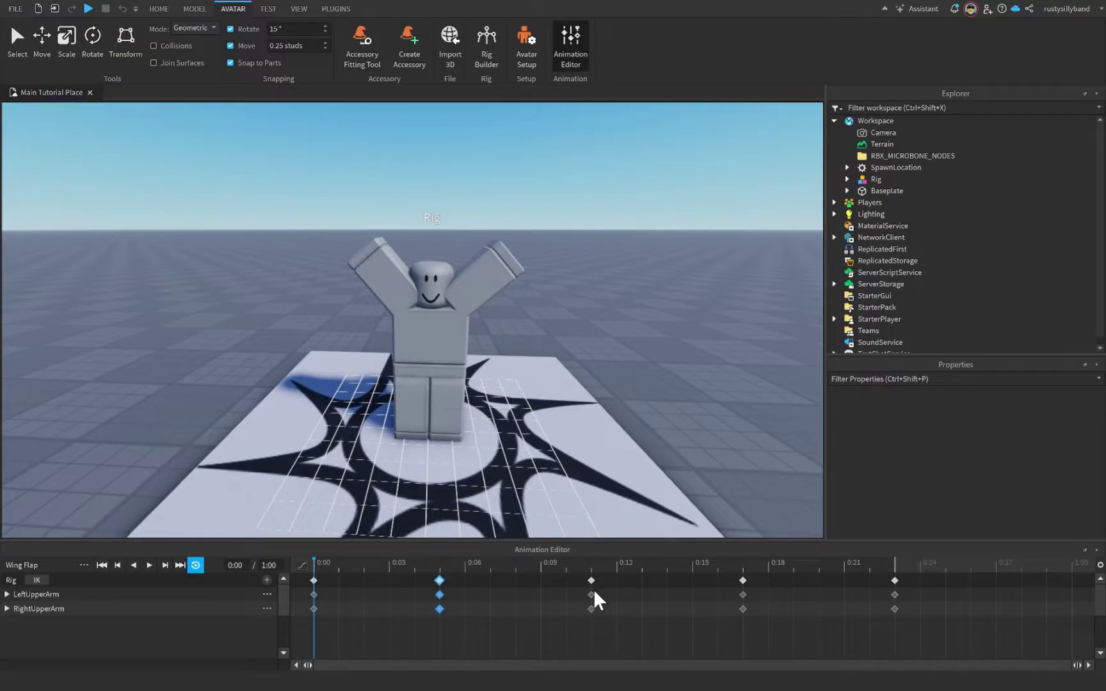
# Step: Preview the animation through to 0:22, then select every keyframe on the timeline
pyautogui.press('space')
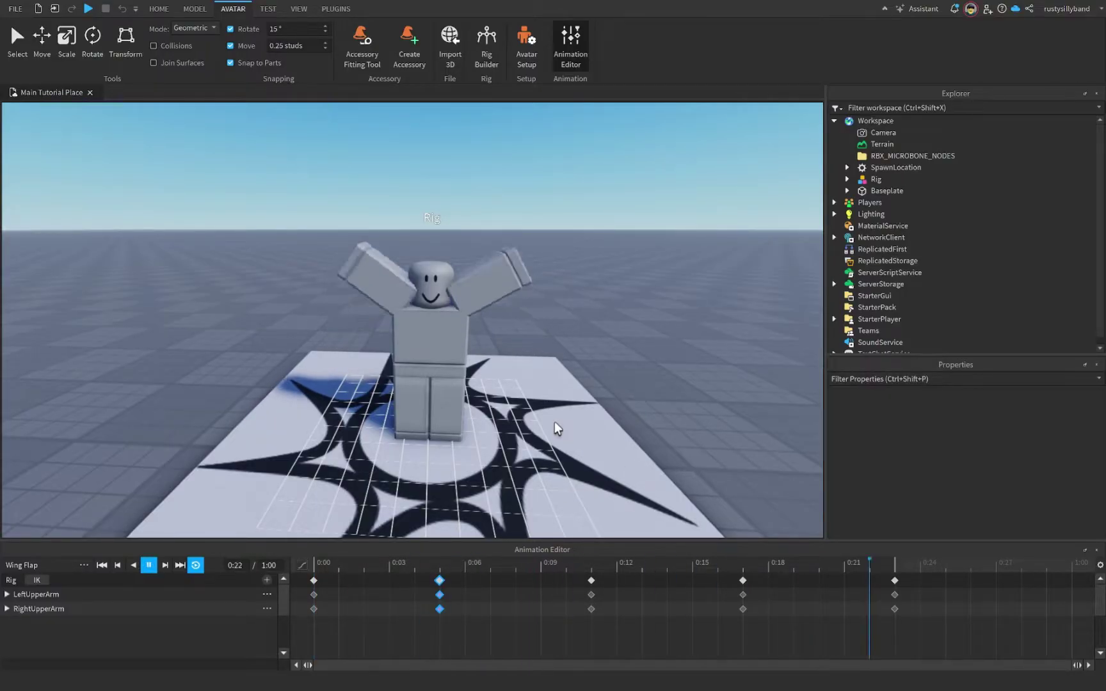
pyautogui.click(440, 566)
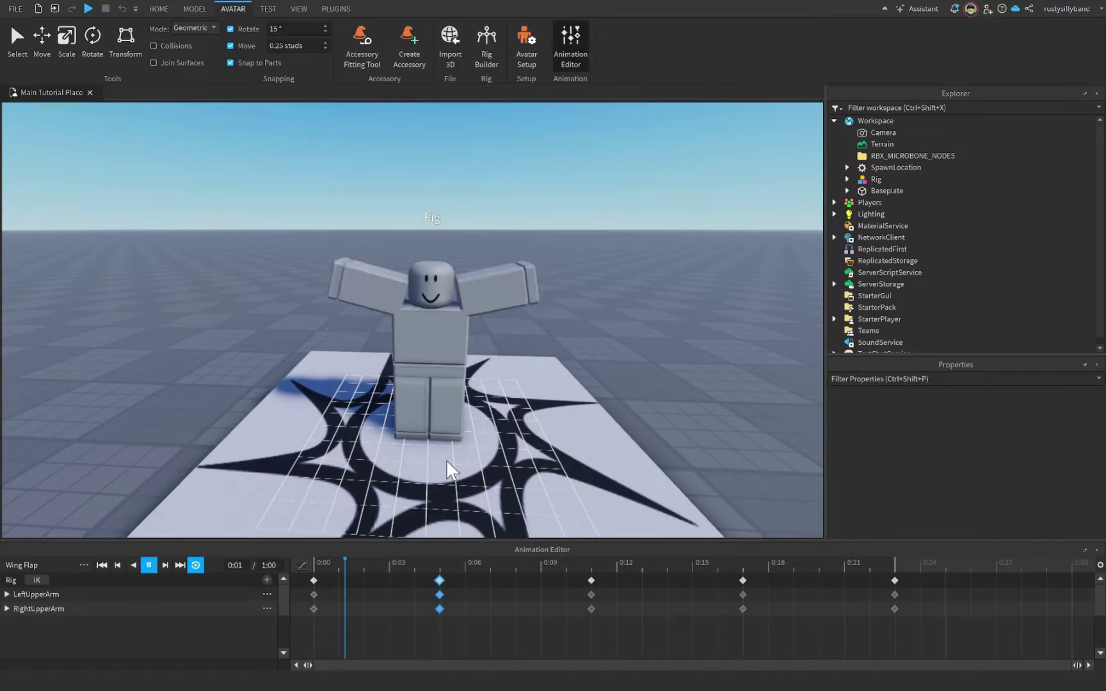
pyautogui.press('space')
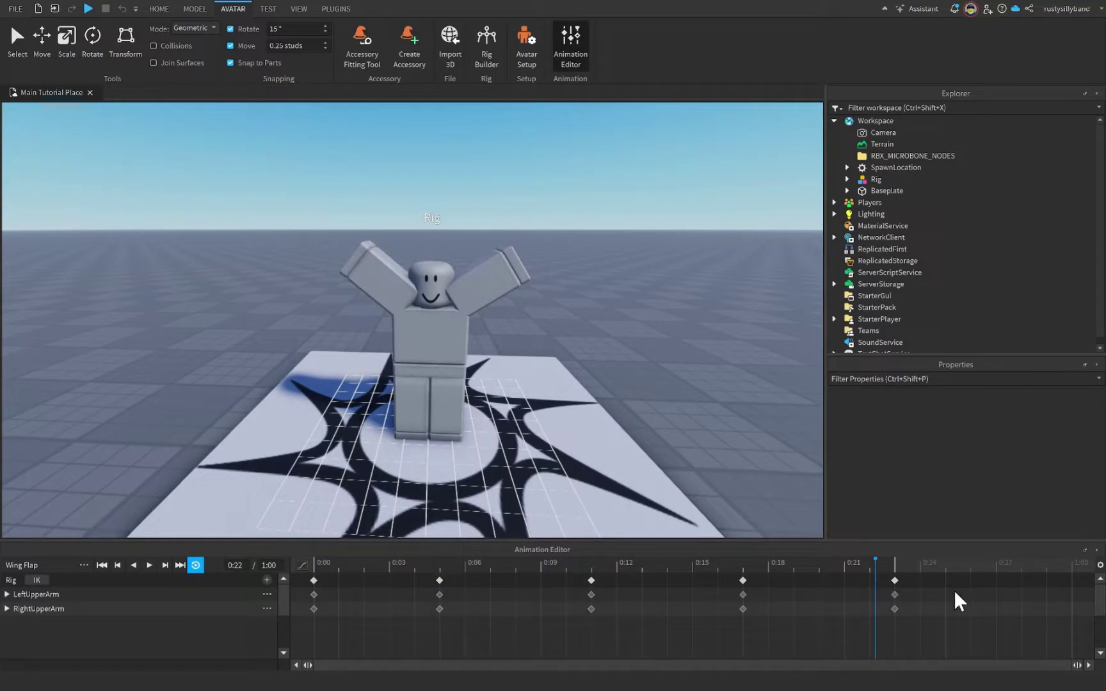
pyautogui.moveTo(956, 602); pyautogui.dragTo(308, 580)
# Step: Switch every Wing Flap keyframe to Linear easing style, leaving the easing direction at In
pyautogui.rightClick(308, 580)
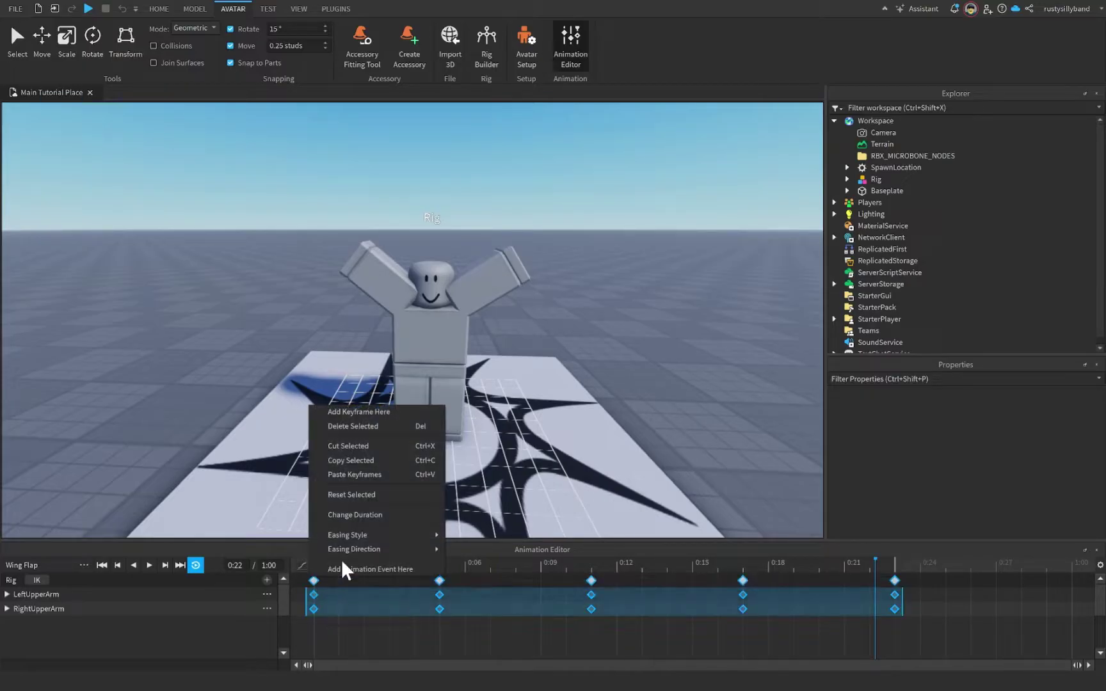
pyautogui.click(564, 579)
pyautogui.rightClick(503, 583)
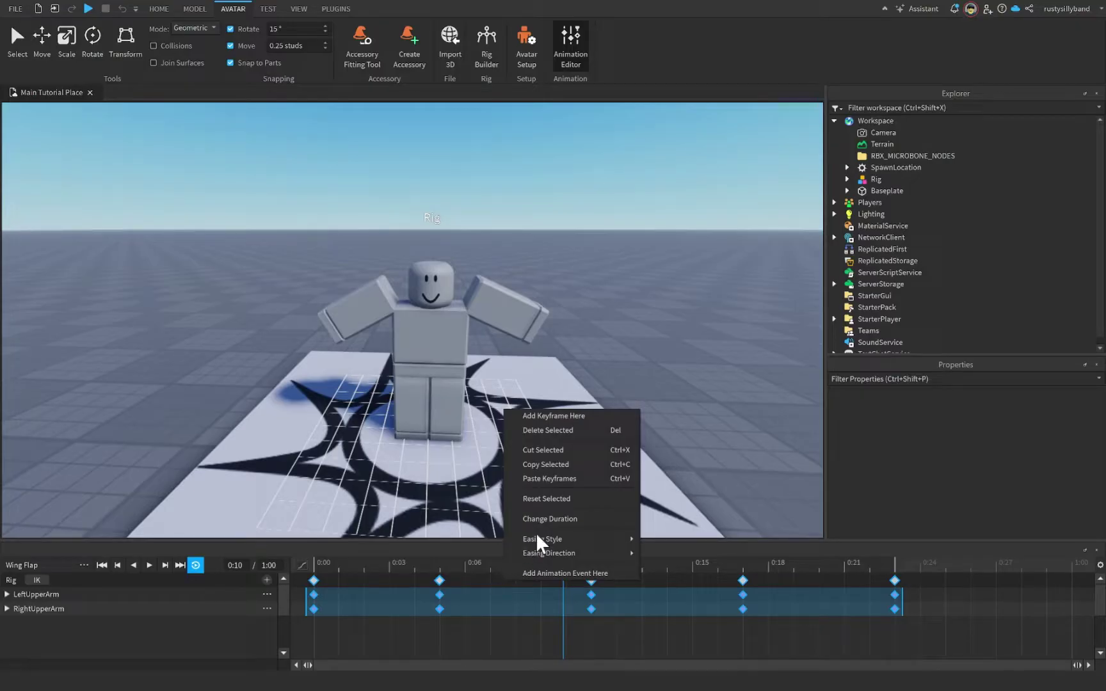
pyautogui.moveTo(544, 554)
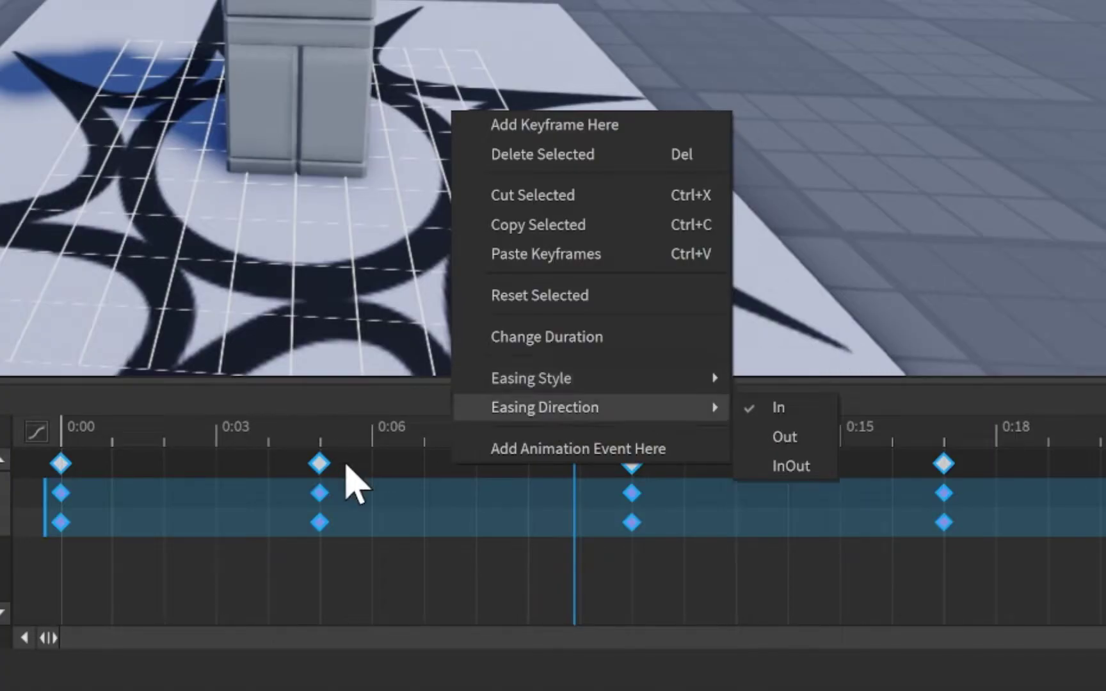
pyautogui.rightClick(346, 455)
pyautogui.moveTo(490, 379)
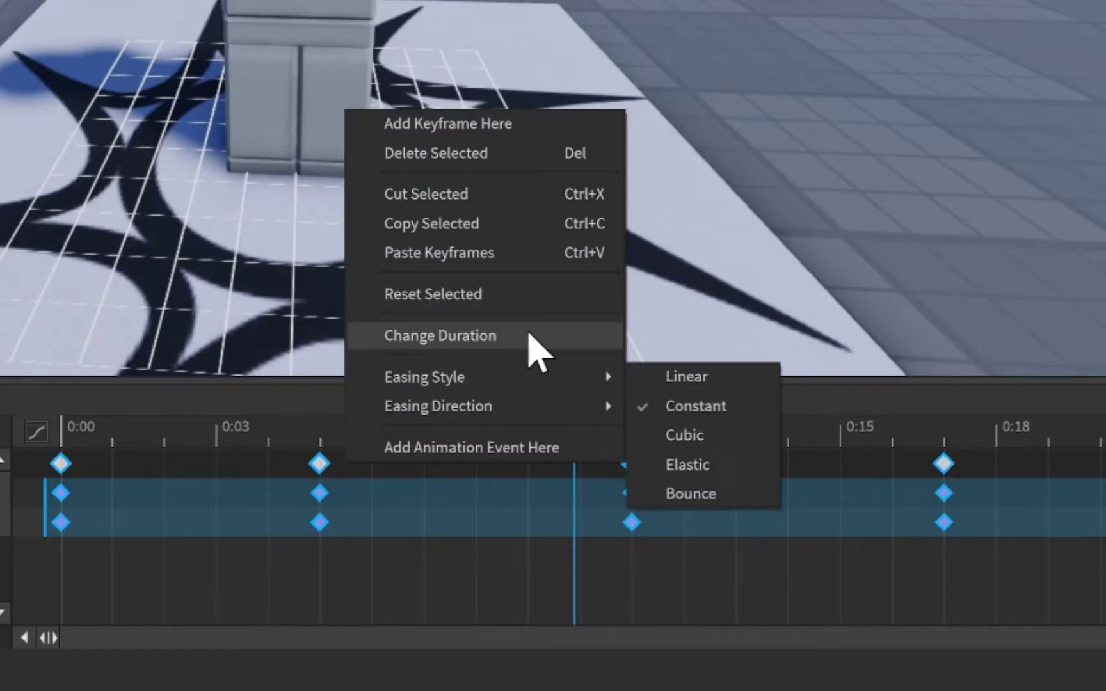
pyautogui.click(766, 377)
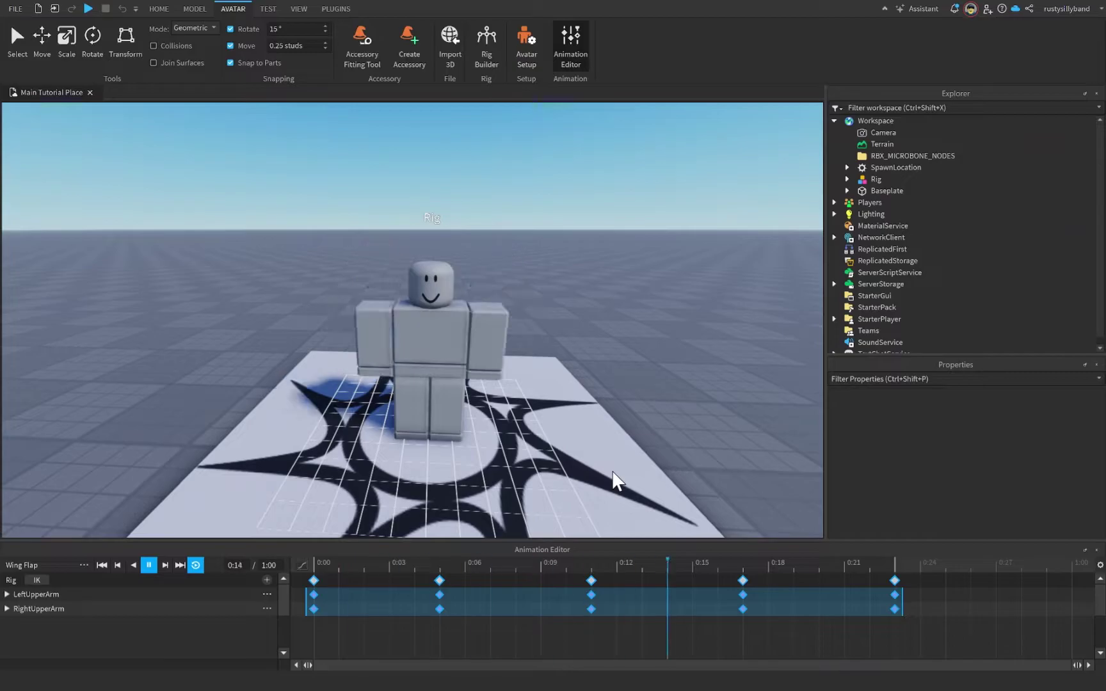
pyautogui.press('space')
pyautogui.scroll(-3, 581, 429)
pyautogui.scroll(3, 580, 427)
pyautogui.scroll(-3, 580, 426)
pyautogui.scroll(3, 580, 427)
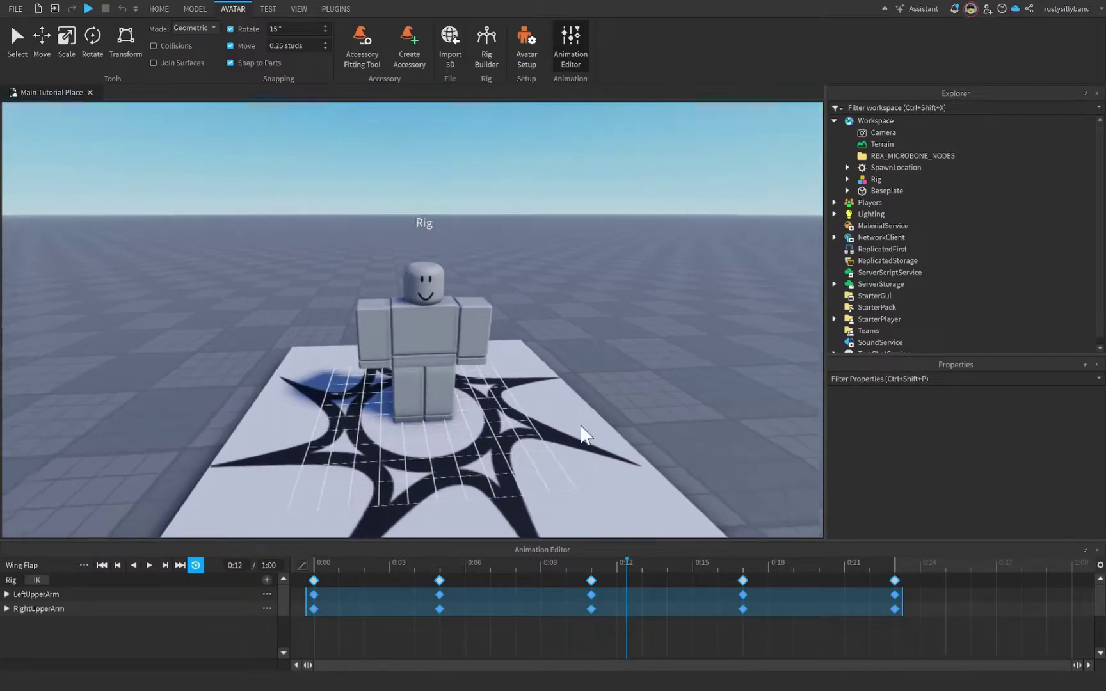
pyautogui.scroll(2, 580, 426)
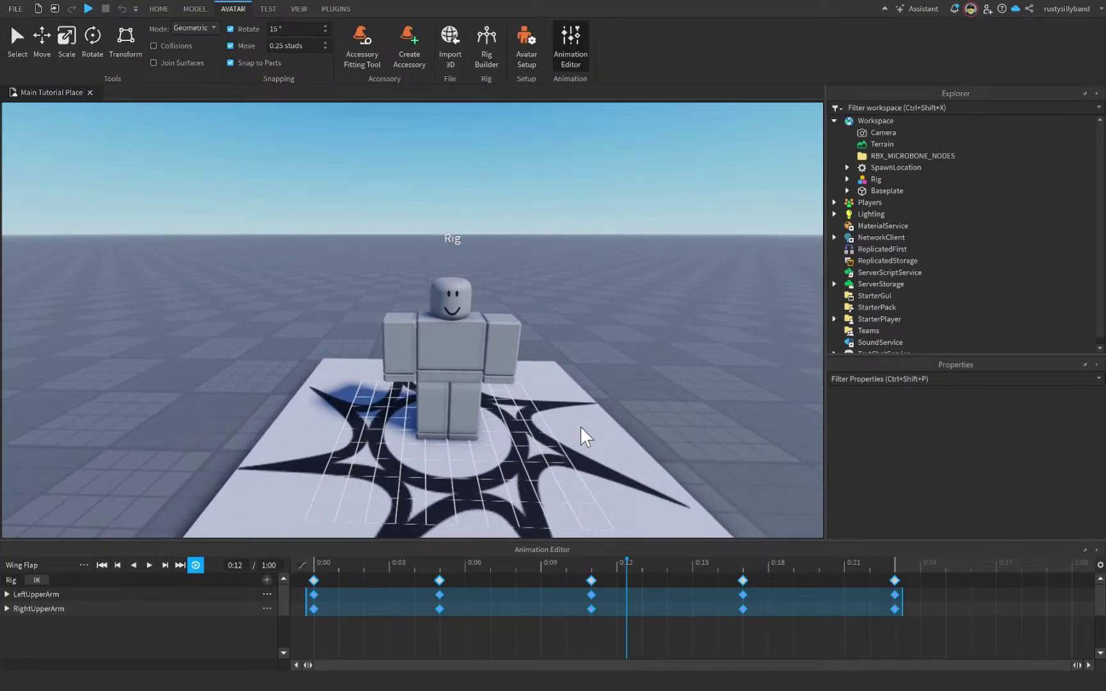
pyautogui.press('space')
pyautogui.press('space')
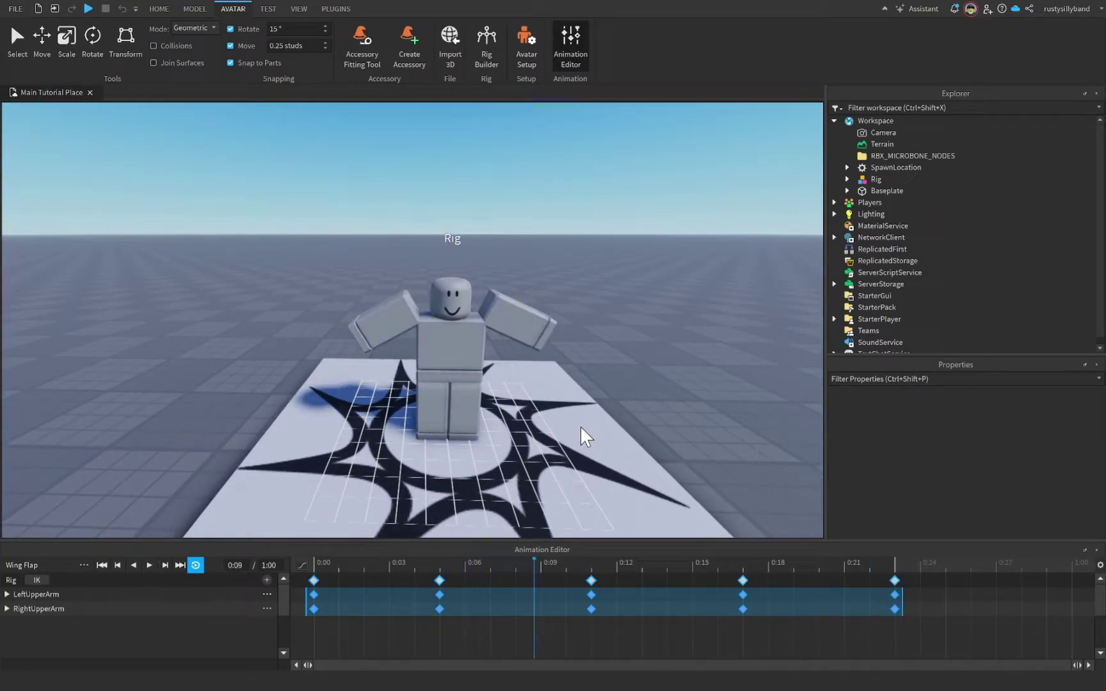